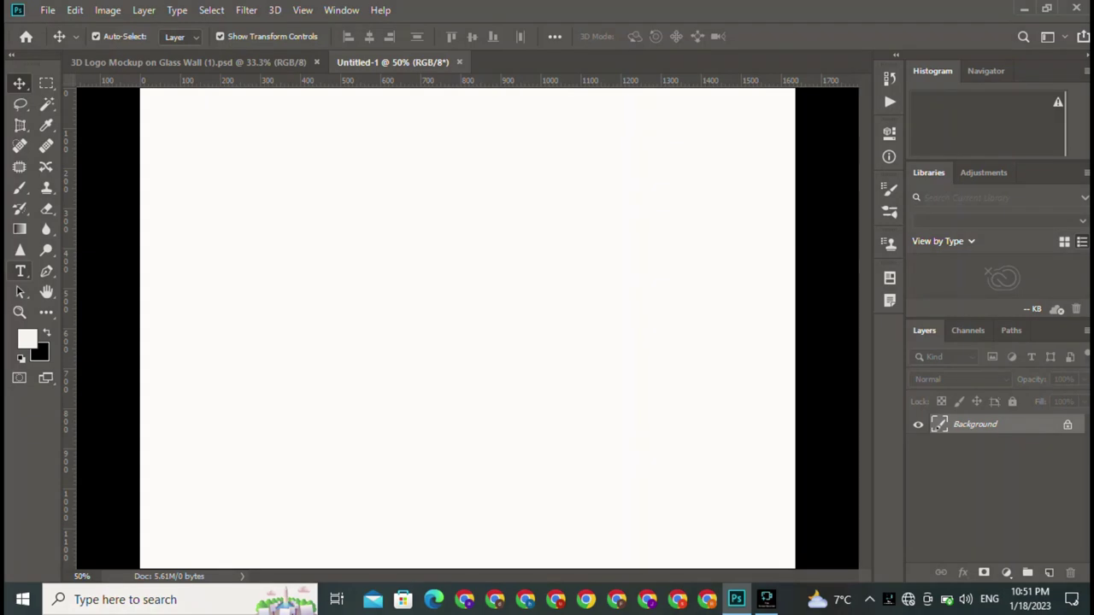
- Type the word AFNAN as a new text layer on the canvas and commit it
click(21, 271)
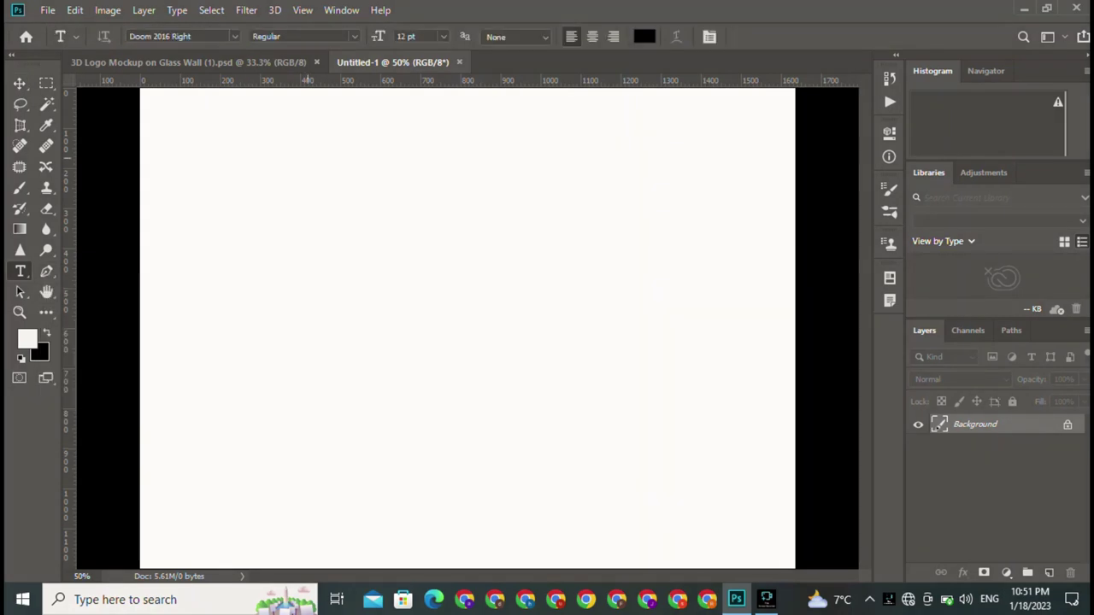
click(307, 157)
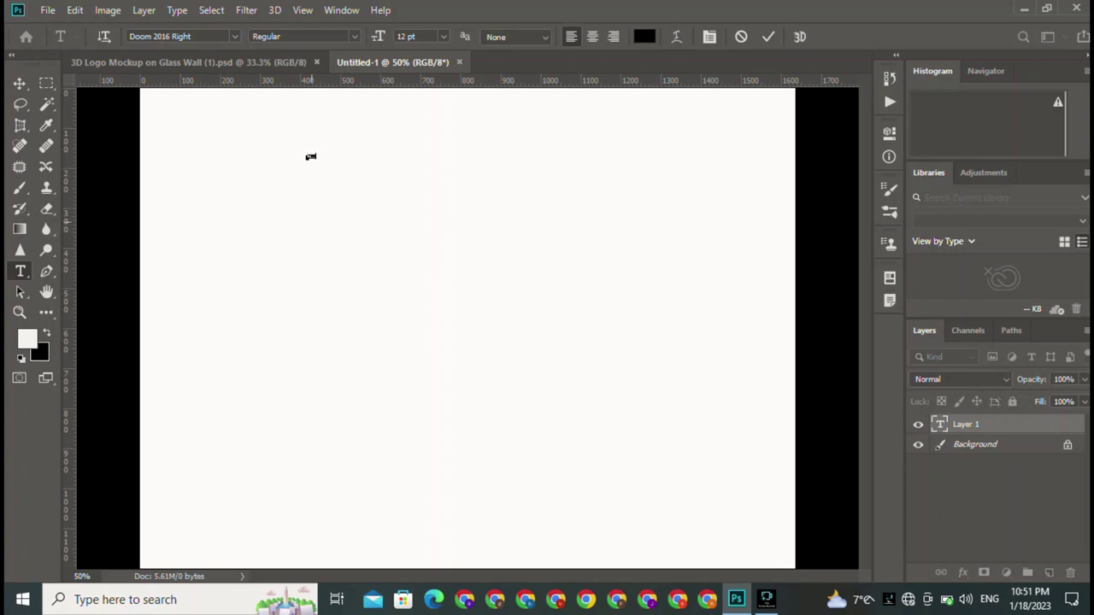
key(ctrl+Return)
key(v)
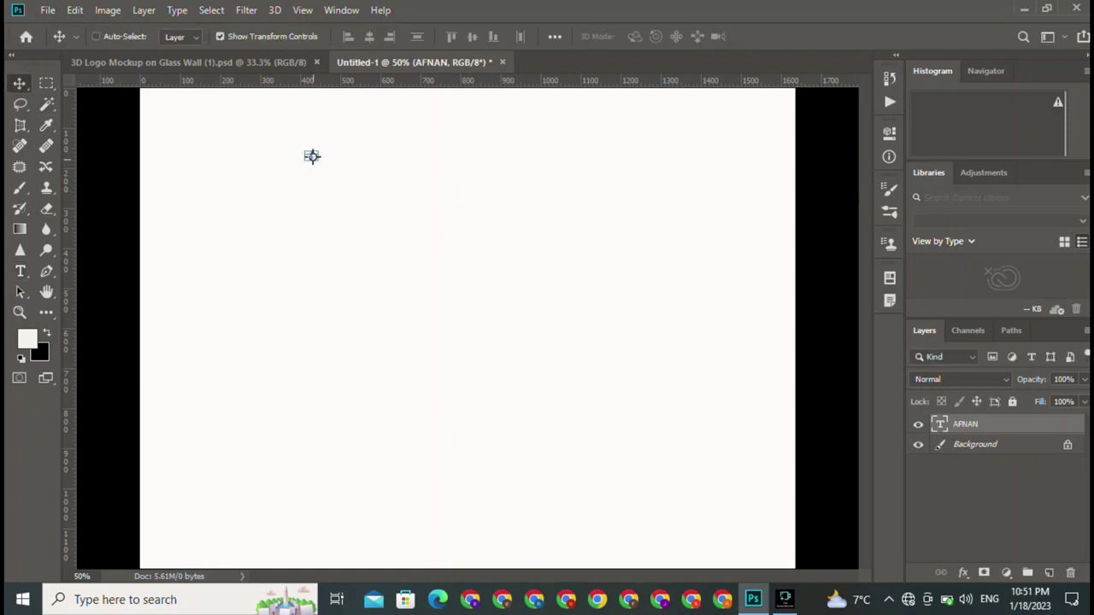
click(312, 156)
- Scale the AFNAN text up to a large size and centre it on the canvas
key(ctrl+t)
drag(312, 157, 699, 369)
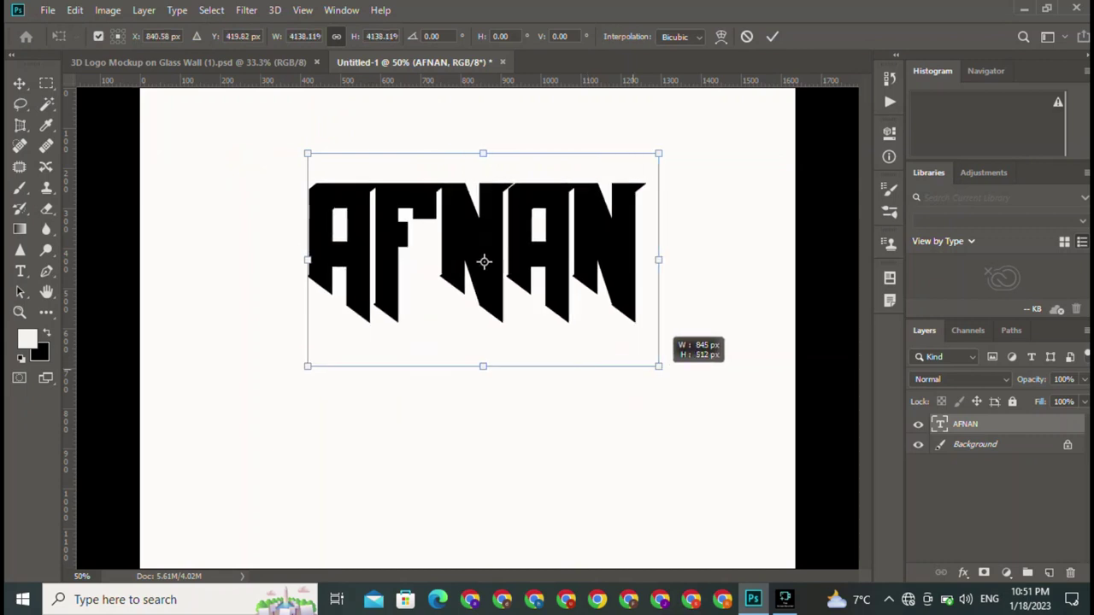
drag(504, 274, 483, 328)
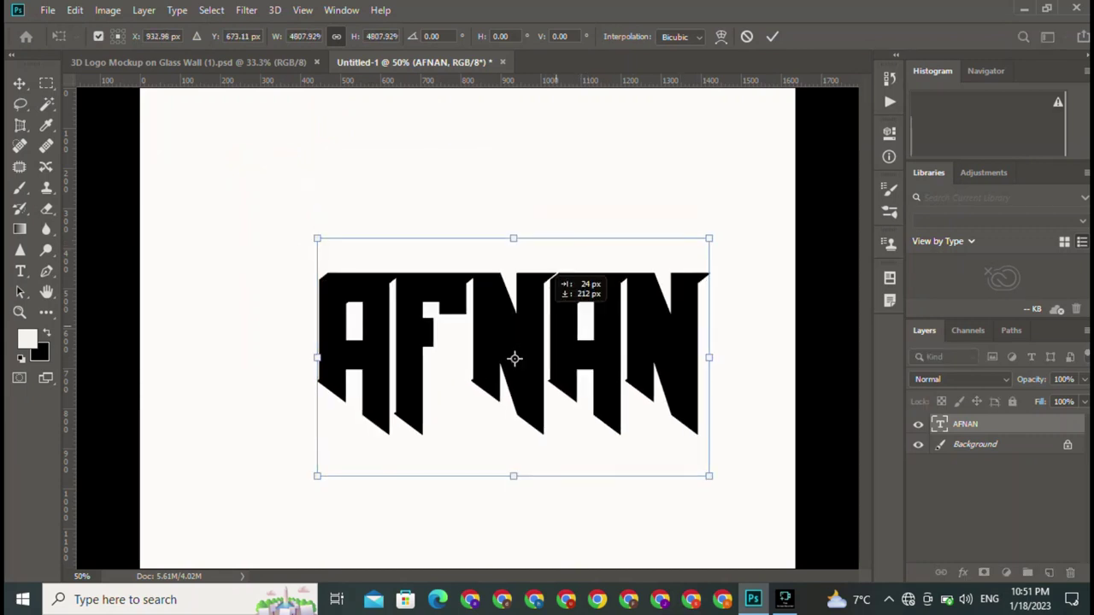
key(Return)
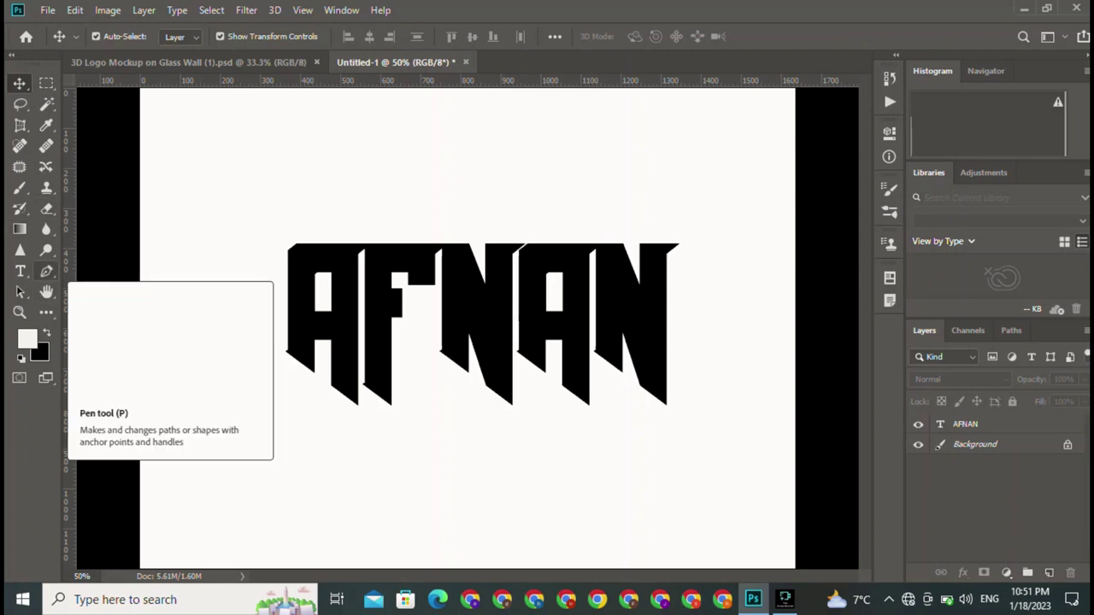
- Draw a rectangle around the AFNAN text
key(u)
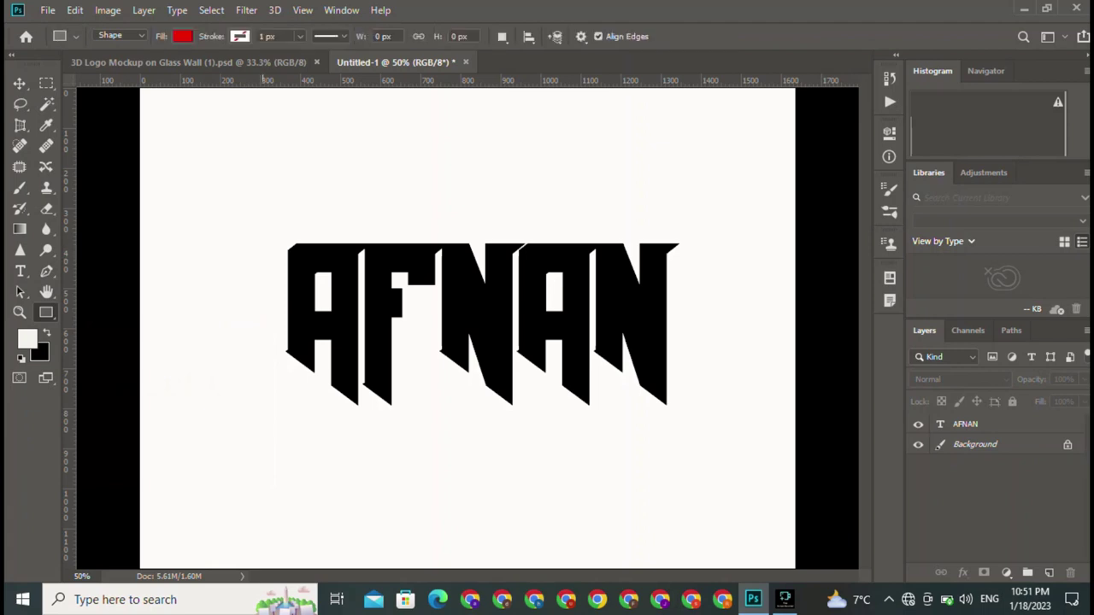
drag(258, 221, 715, 422)
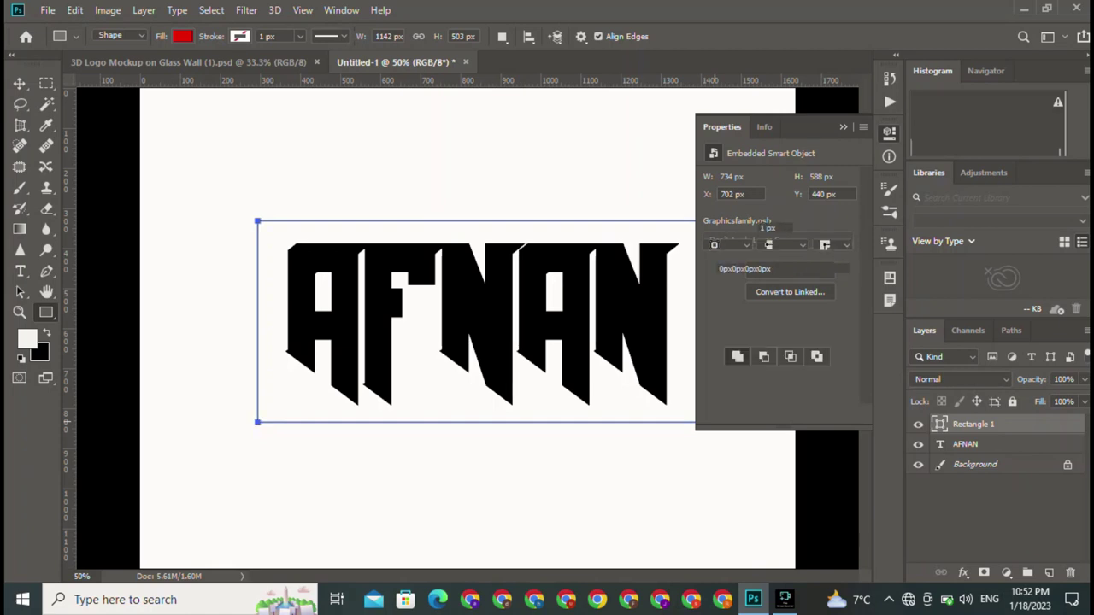
click(844, 126)
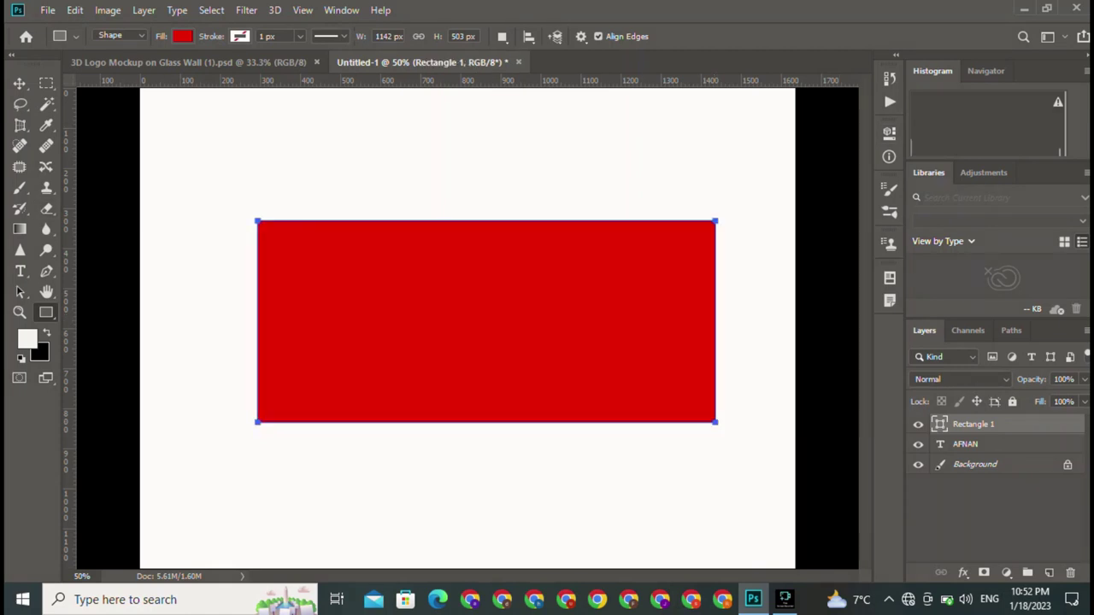
- Give the rectangle no fill and a black 8 px stroke
click(182, 36)
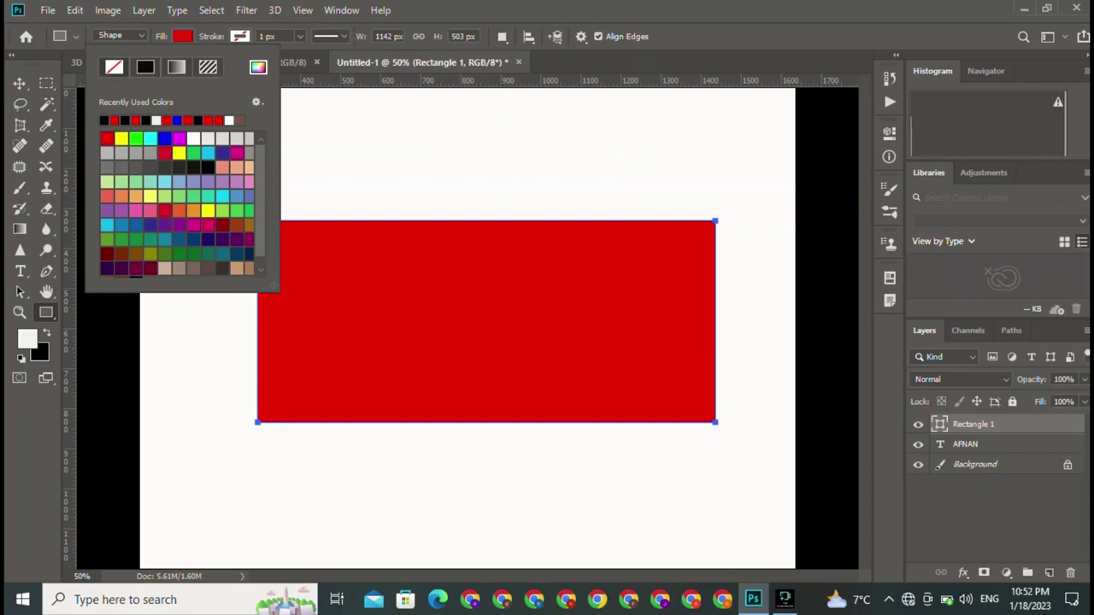
click(115, 67)
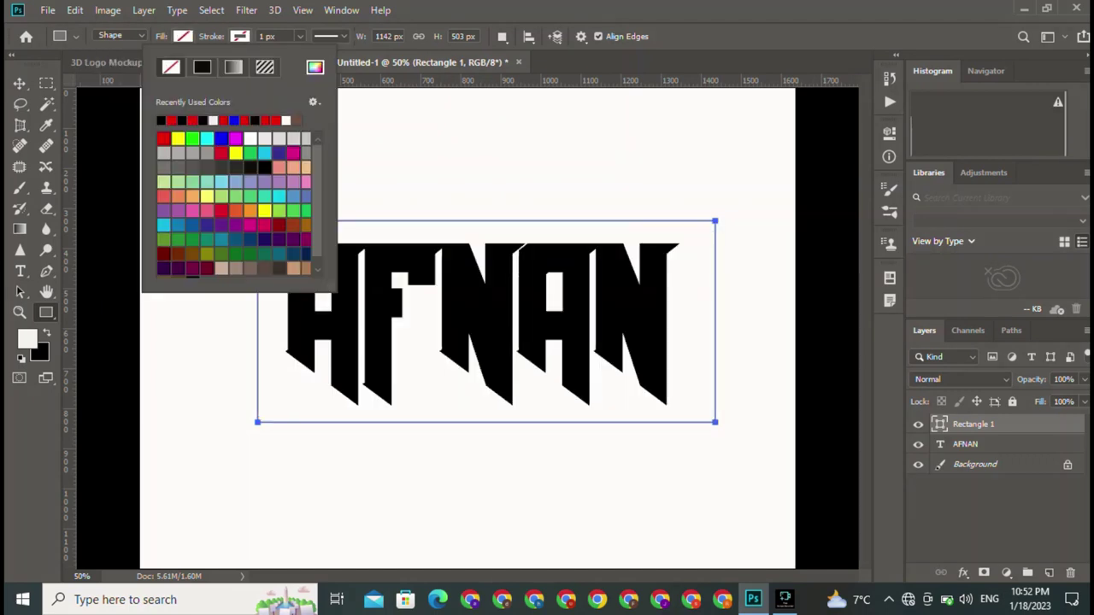
click(201, 66)
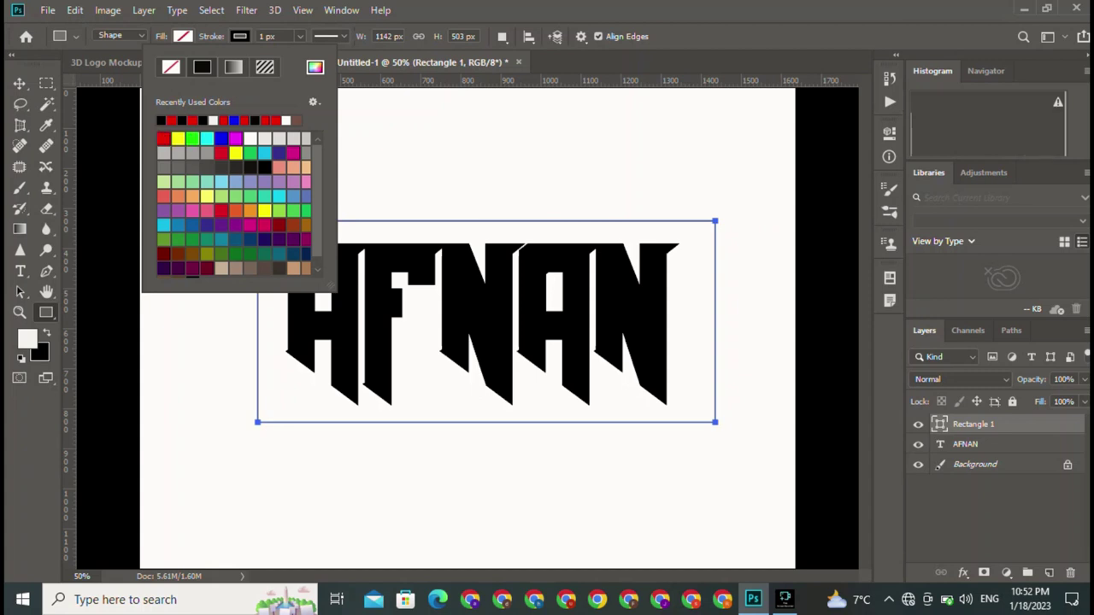
click(267, 36)
text(4)
key(Return)
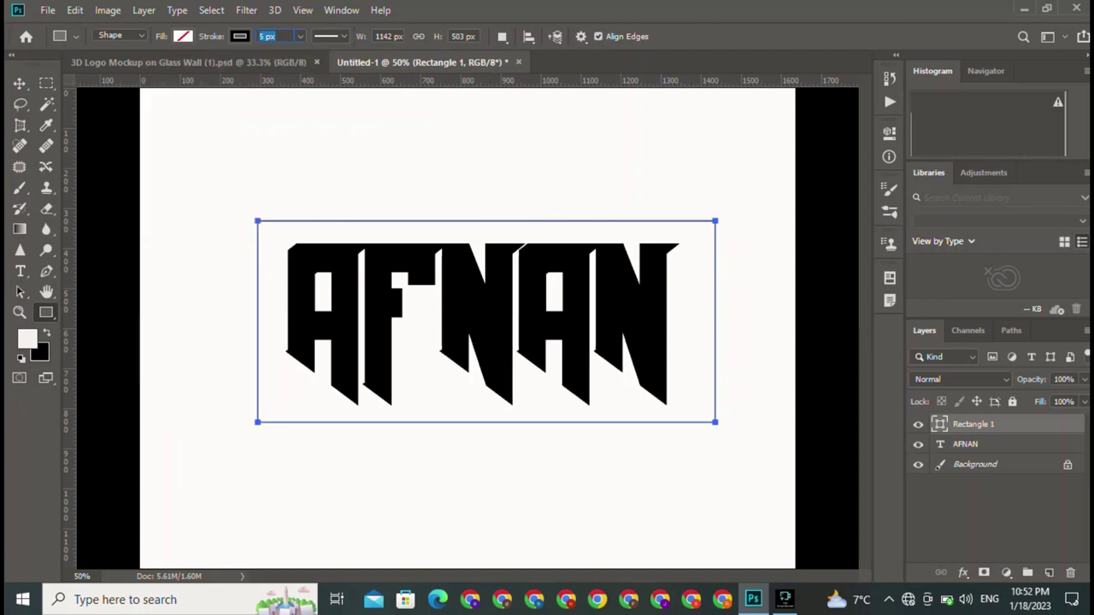
text(8)
key(Return)
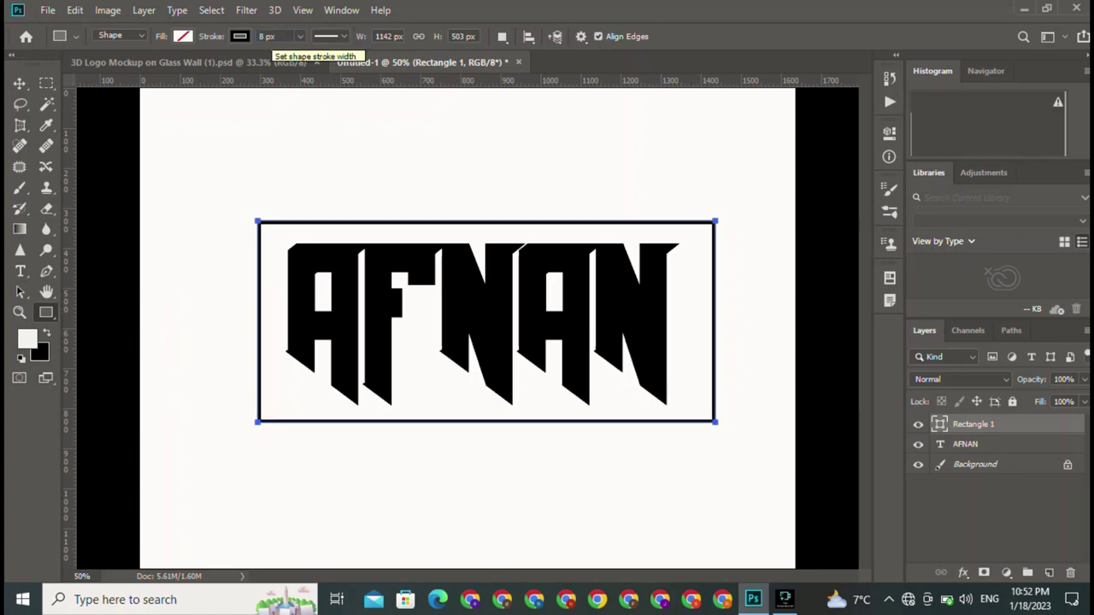
key(v)
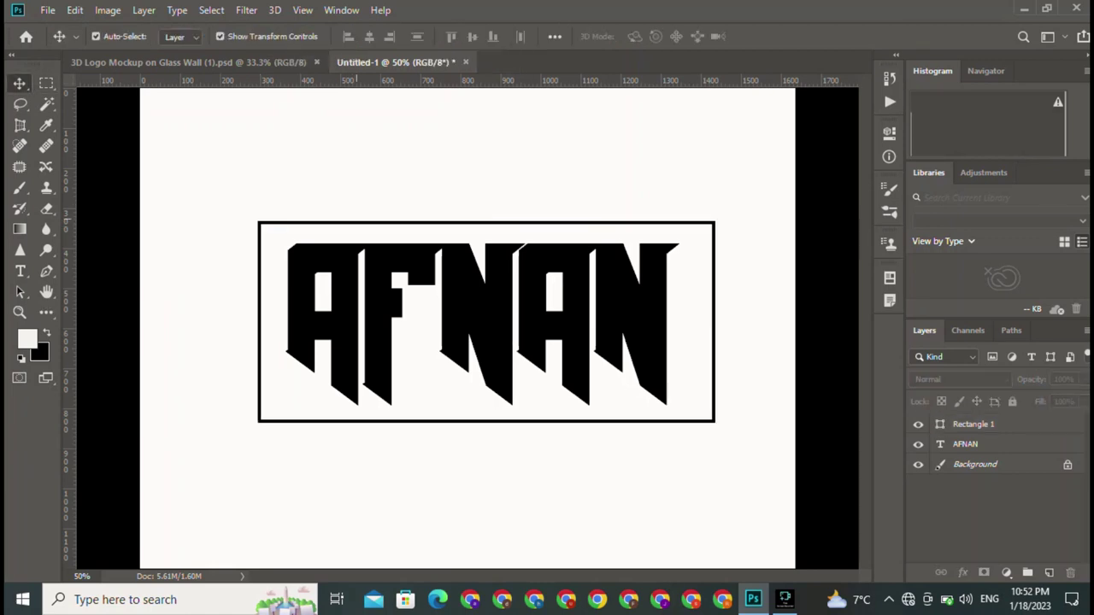
- Duplicate the frame rectangle and narrow the copy to its left half, ending at the N
click(487, 322)
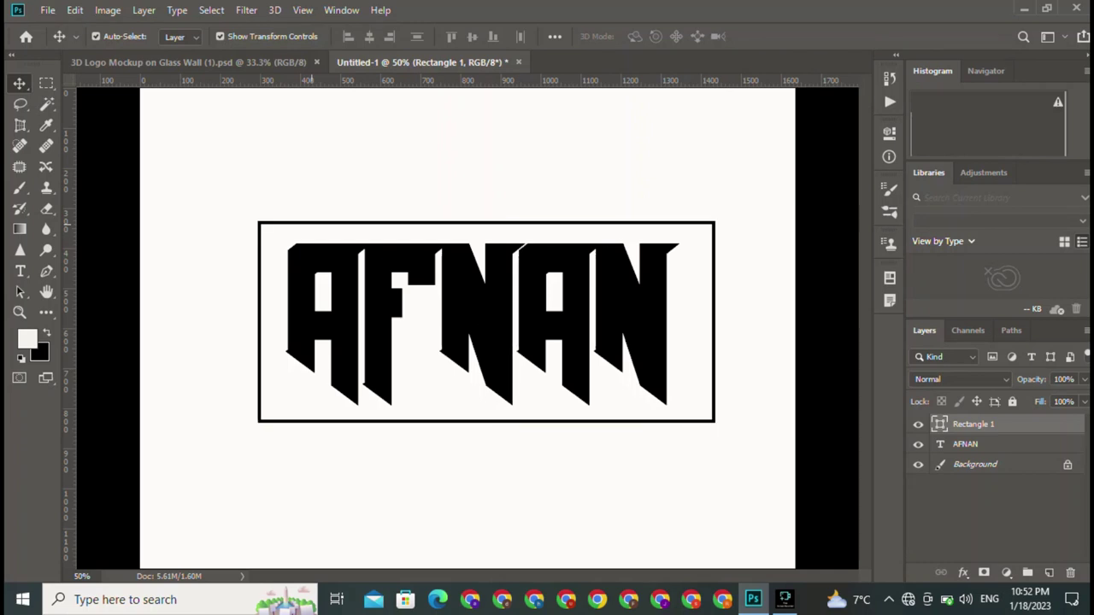
drag(487, 323, 495, 398)
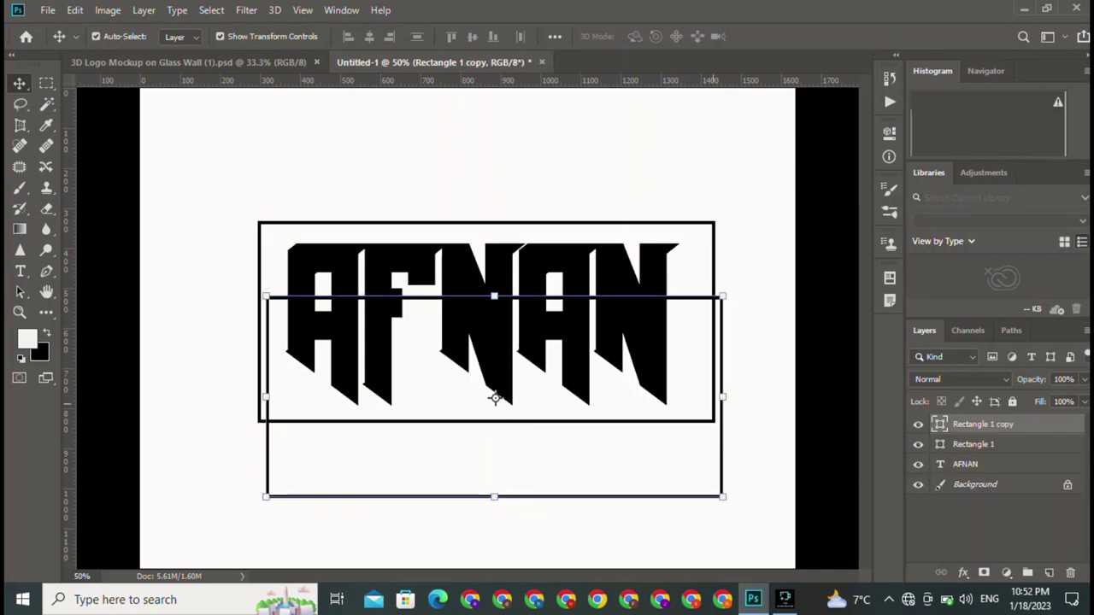
key(ctrl+t)
drag(722, 398, 511, 397)
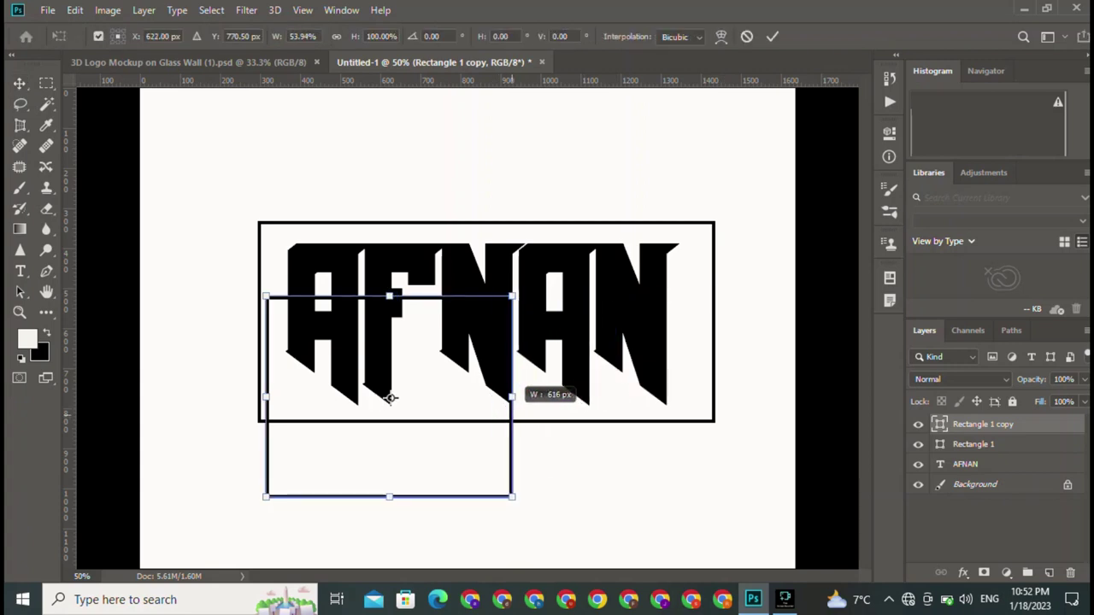
mouse_move(389, 398)
mouse_down()
mouse_move(361, 371)
mouse_move(364, 345)
mouse_up()
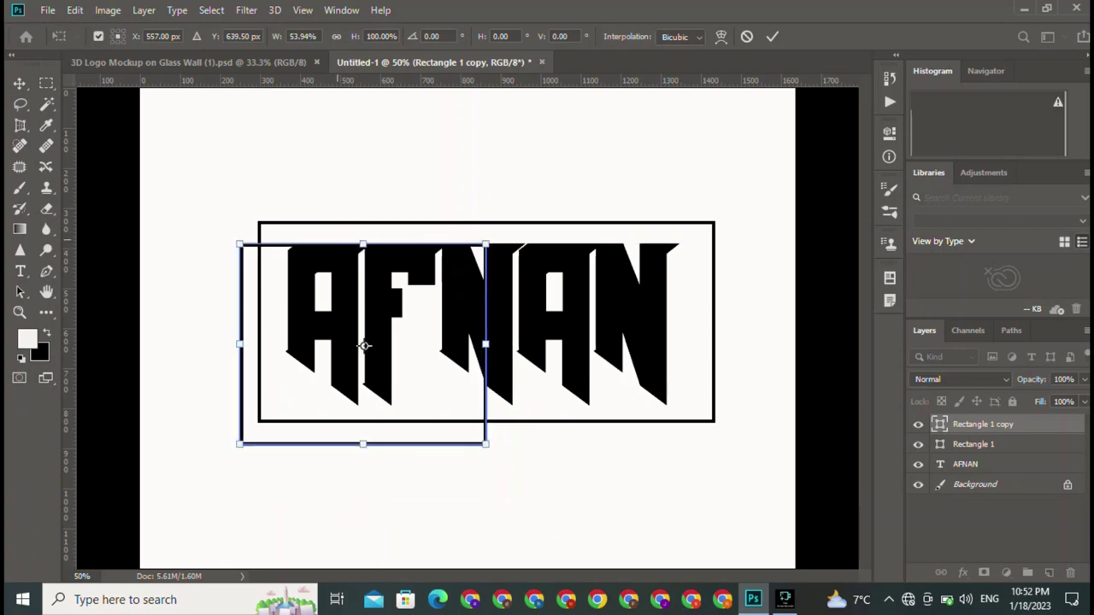
drag(363, 345, 382, 322)
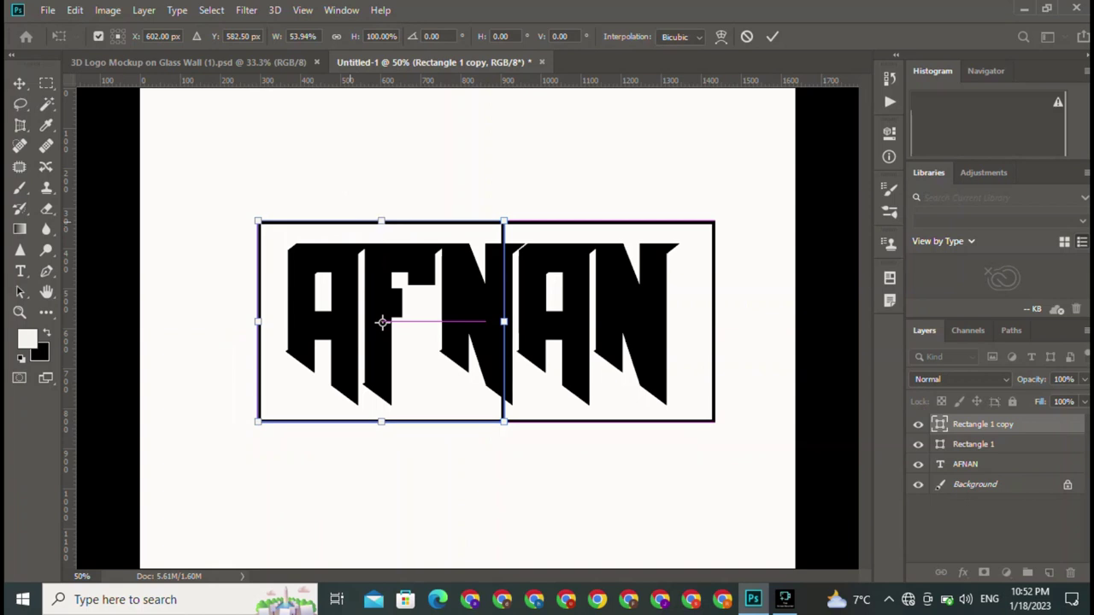
key(Return)
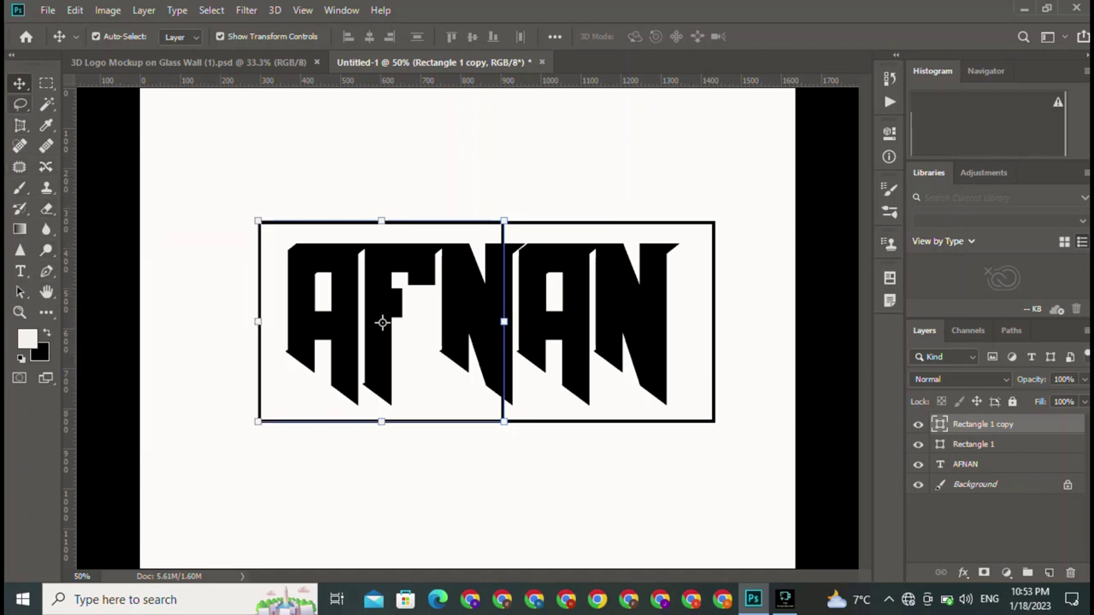
- Rasterize Rectangle 1 copy, try painting white over the divider above the N, then undo
click(20, 187)
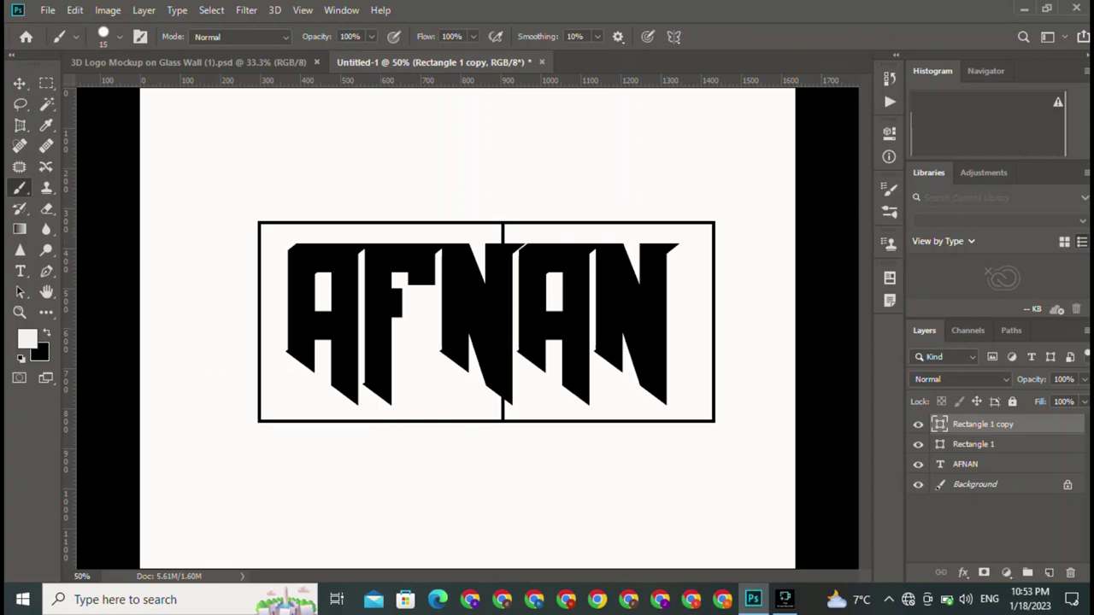
right_click(1026, 424)
click(855, 243)
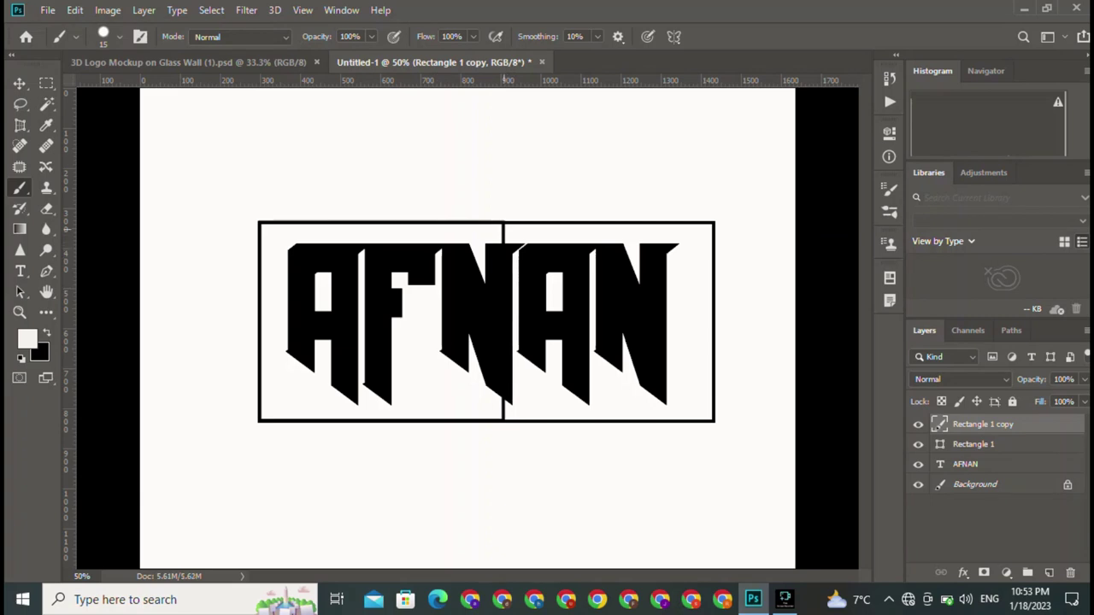
click(506, 241)
click(508, 247)
drag(555, 243, 468, 266)
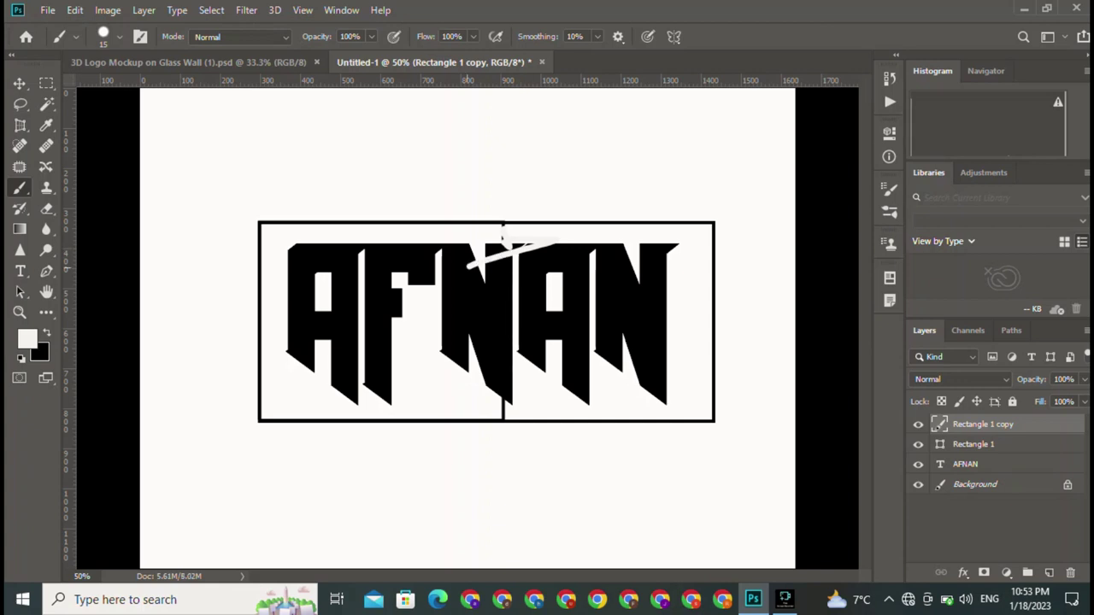
key(ctrl+z)
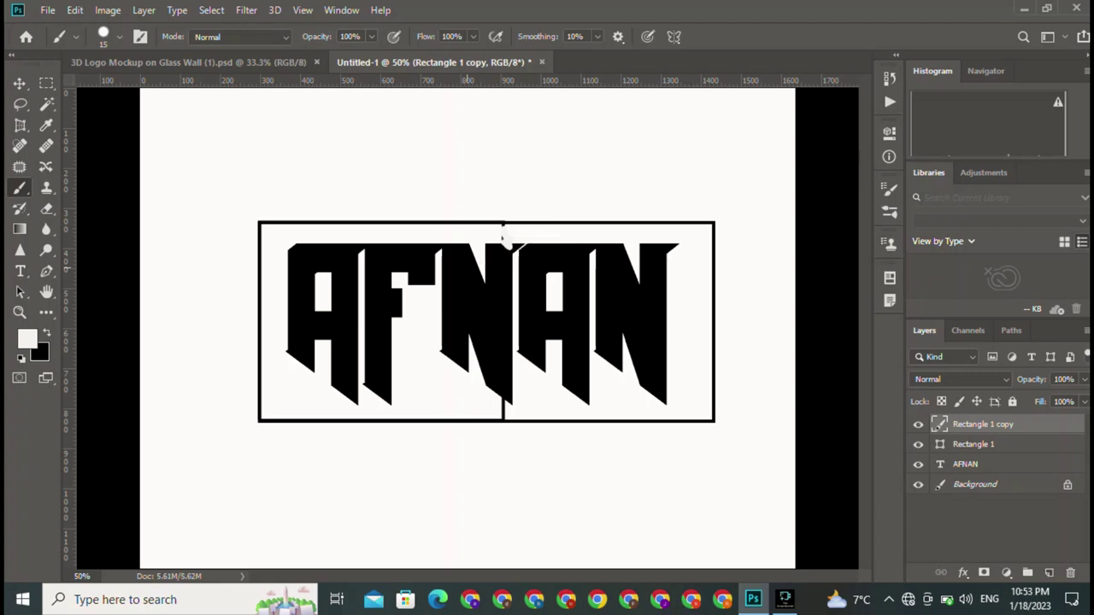
key(ctrl+z)
- Select the AFNAN text layer with the Move tool, then deselect it
key(v)
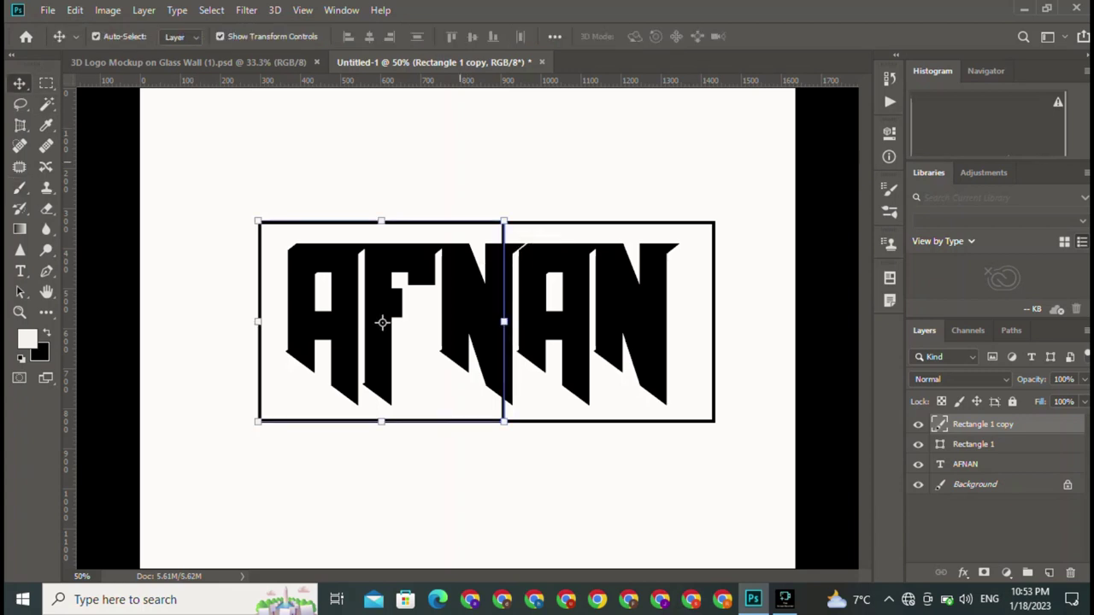
click(457, 79)
click(483, 325)
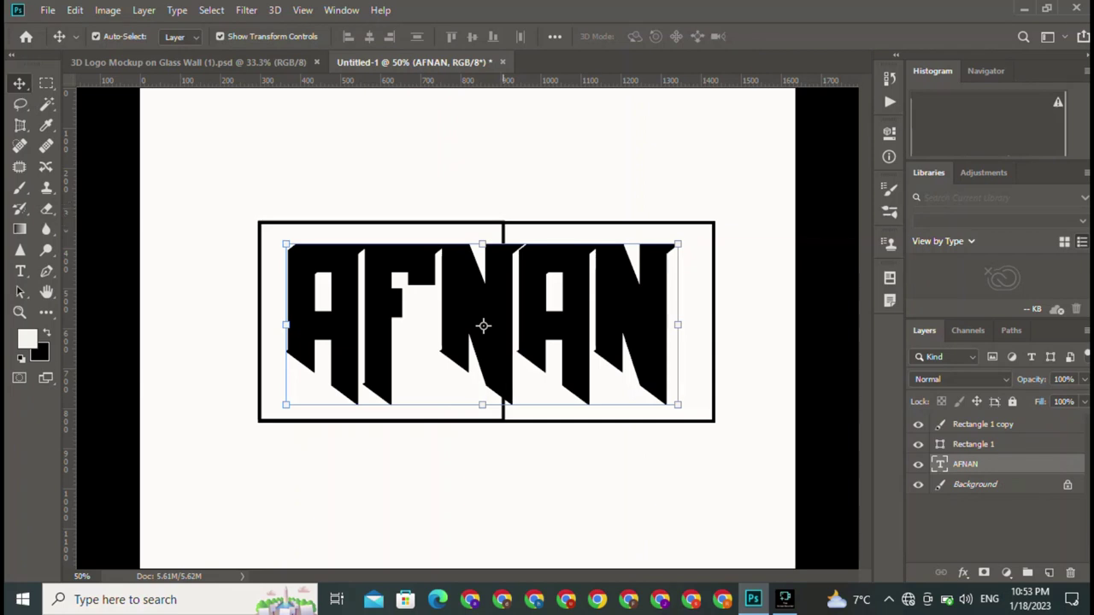
click(519, 325)
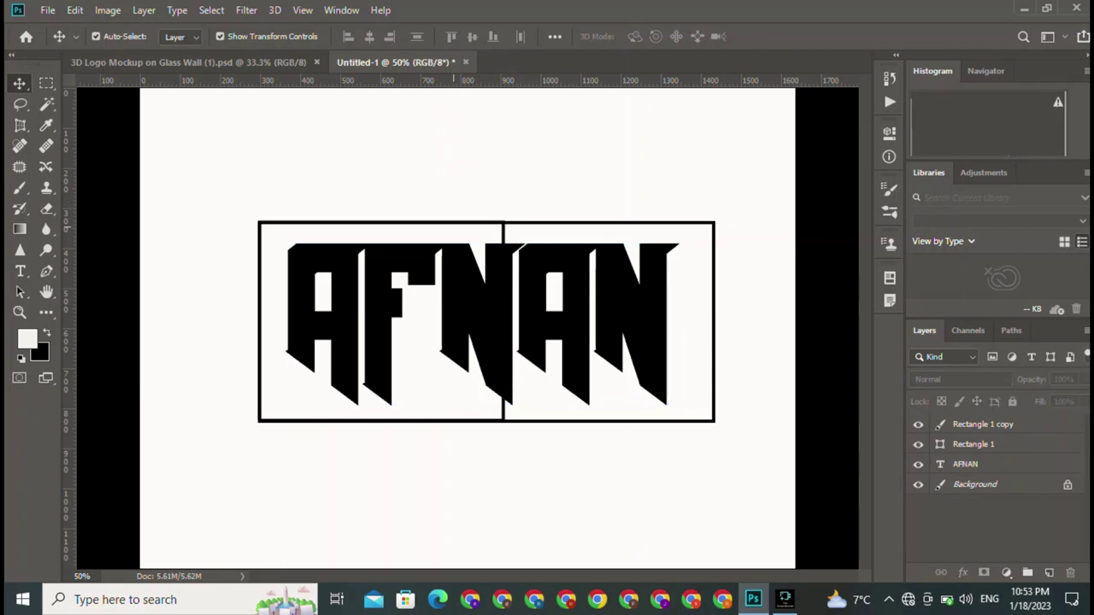
- Zoom out and drag Rectangle 1 copy off the logo to the canvas's right edge
drag(474, 222, 552, 425)
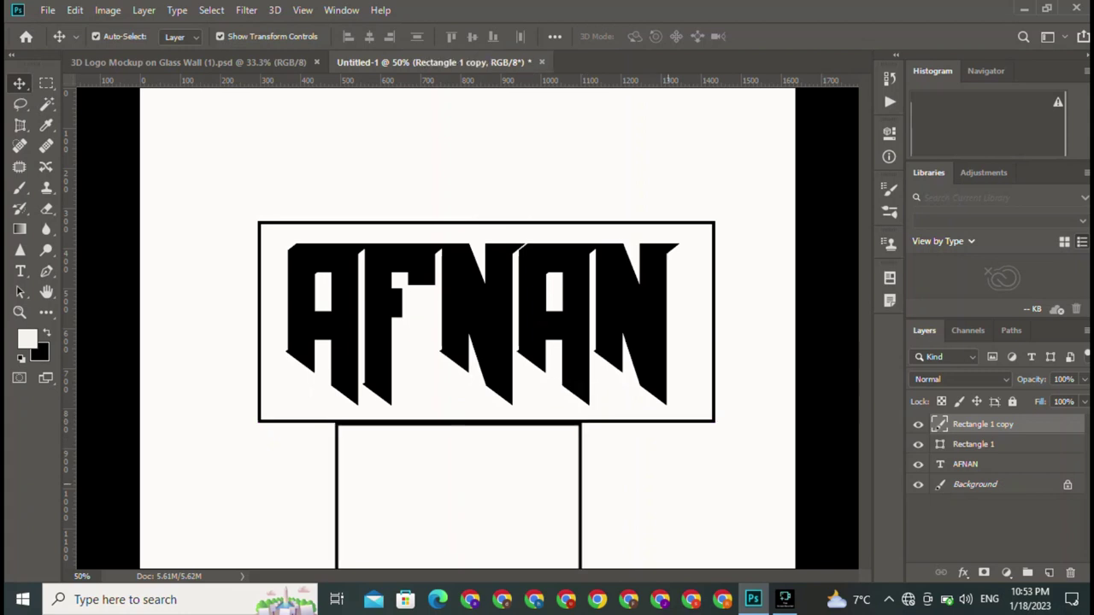
click(657, 432)
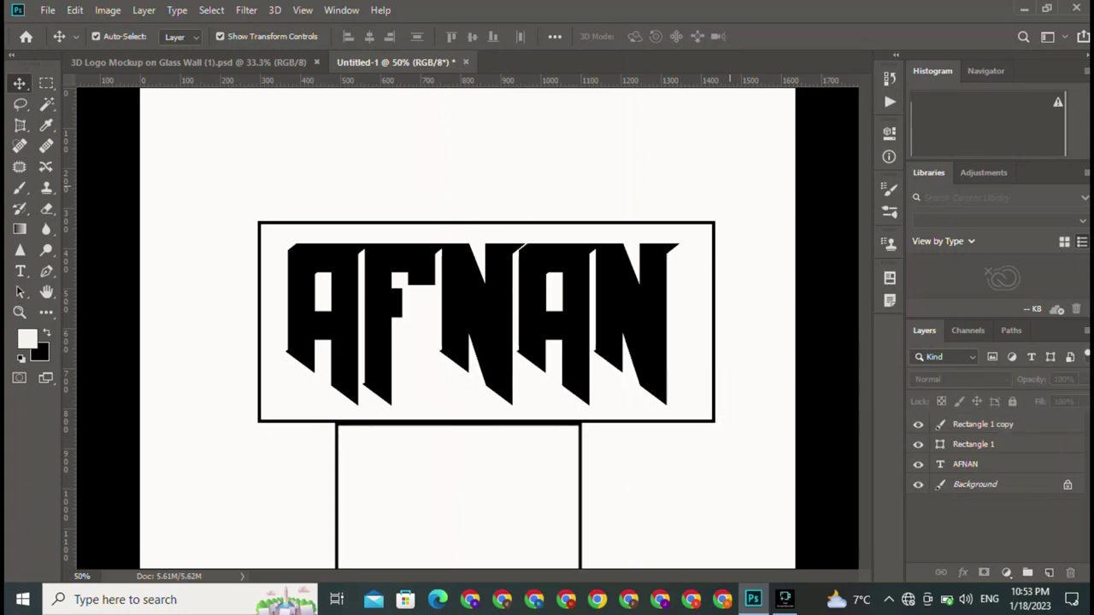
key(ctrl)
key(ctrl+minus)
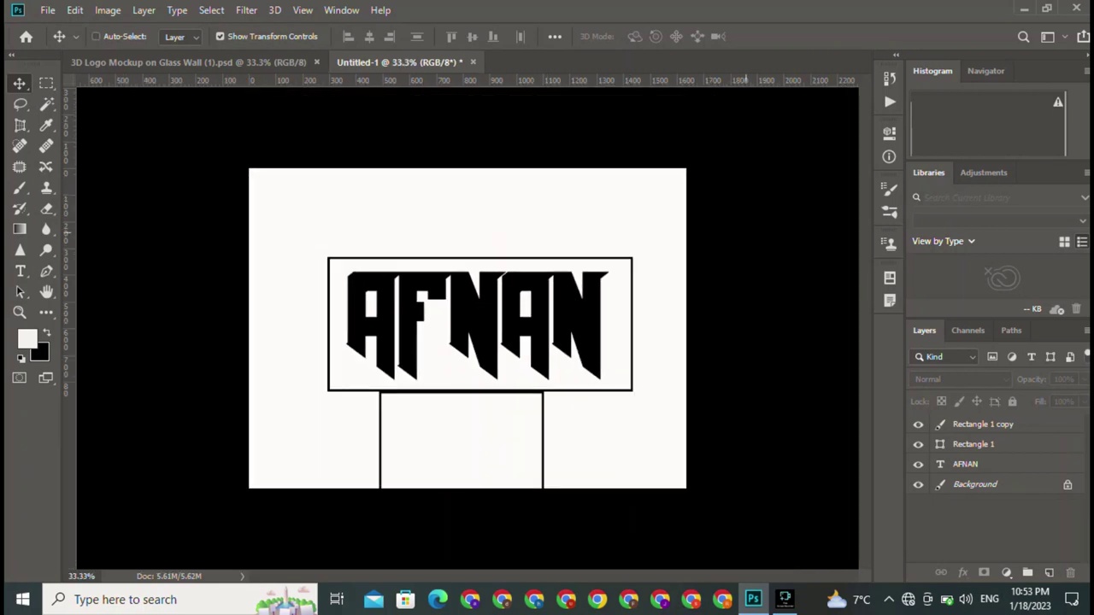
drag(536, 391, 590, 260)
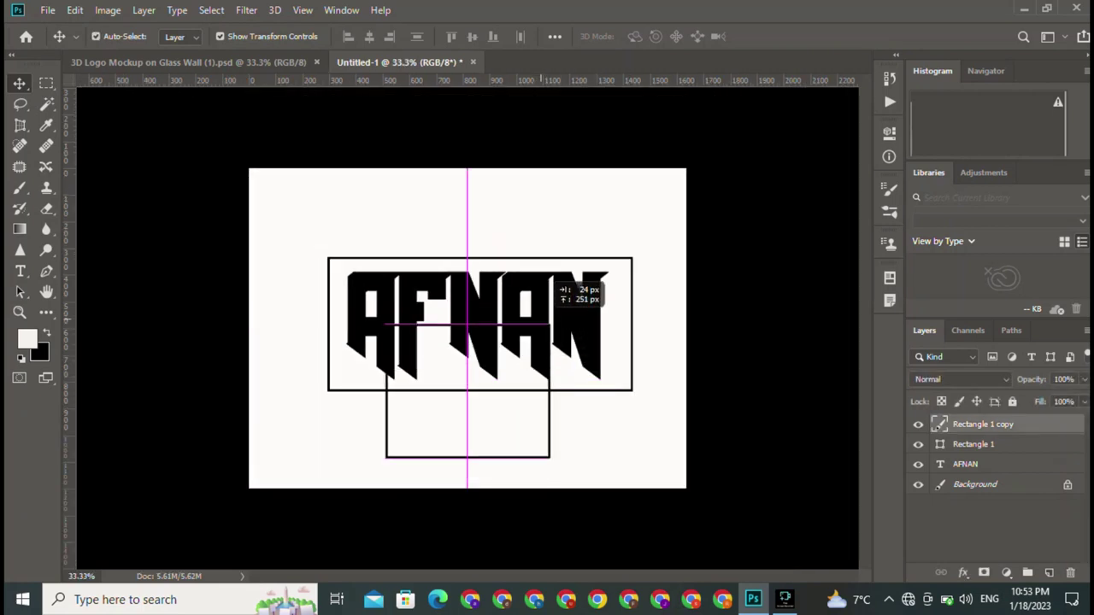
mouse_move(598, 224)
mouse_down()
mouse_move(689, 335)
mouse_move(598, 372)
mouse_move(546, 371)
mouse_move(515, 330)
mouse_move(466, 313)
mouse_move(620, 288)
mouse_move(795, 188)
mouse_move(842, 182)
mouse_move(830, 183)
mouse_up()
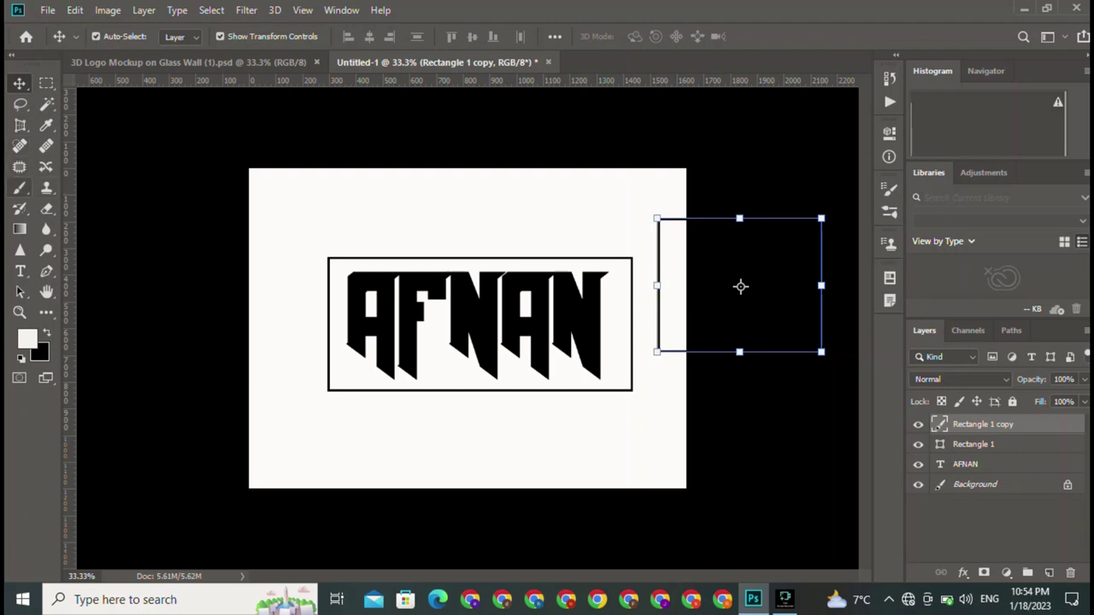
- Erase the left vertical edge of Rectangle 1 copy with the Eraser tool
click(20, 188)
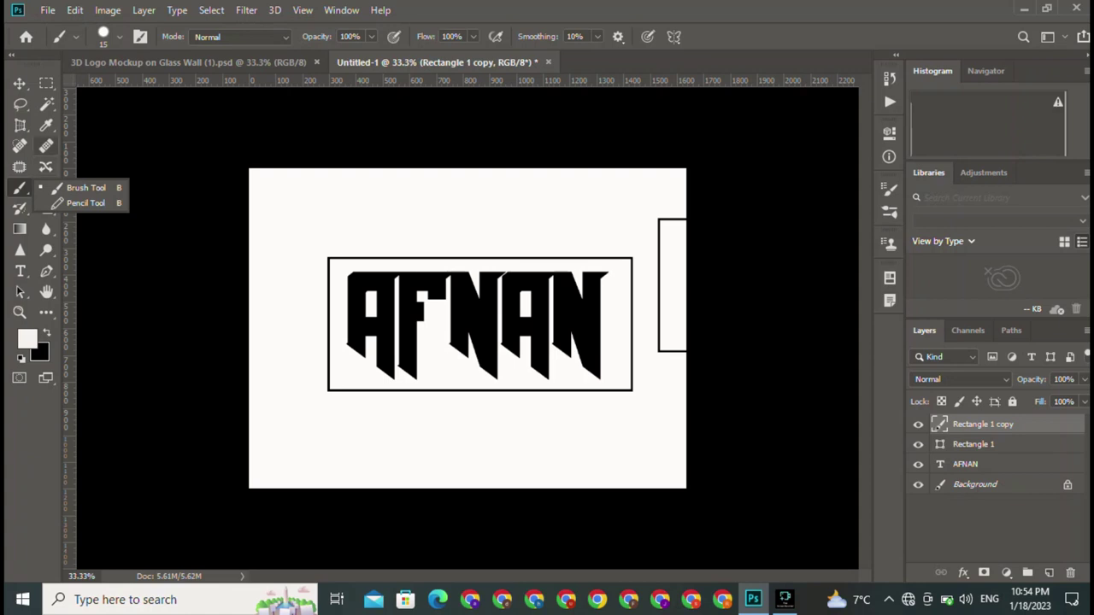
click(46, 167)
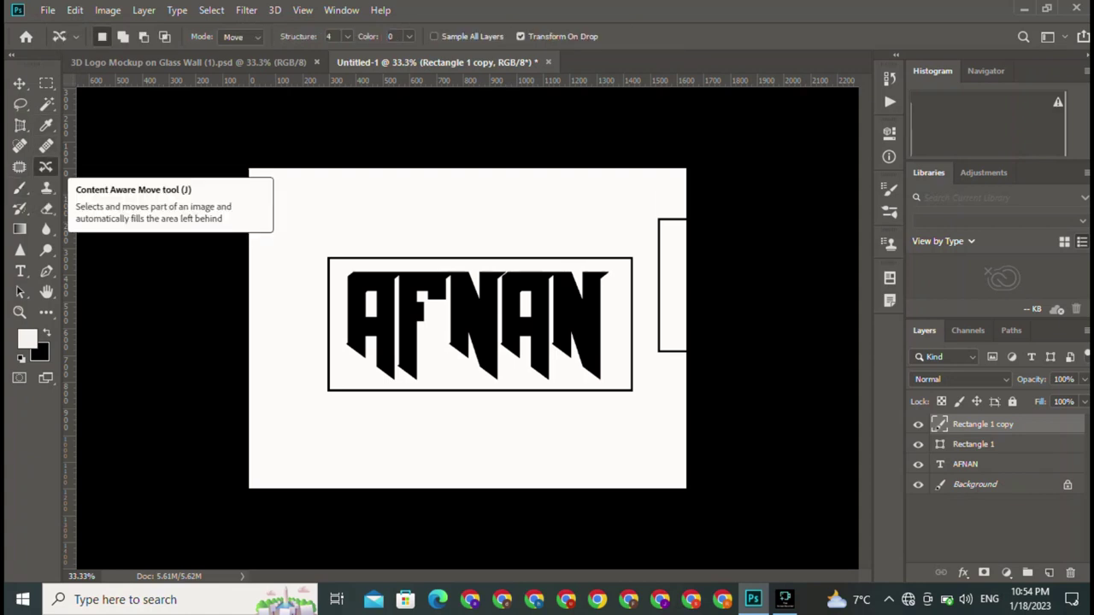
click(46, 188)
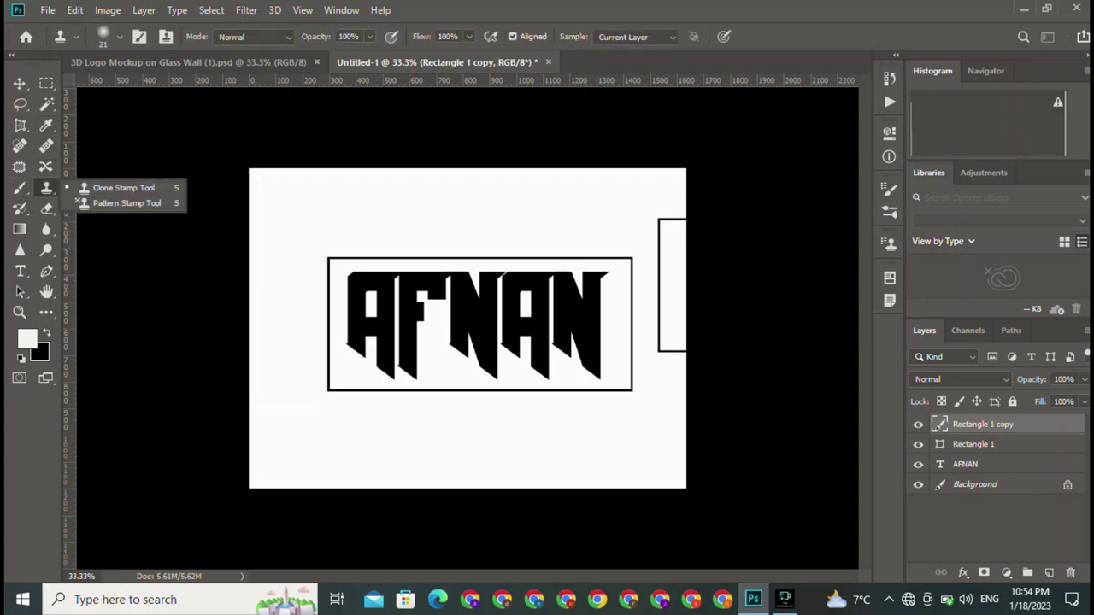
click(47, 208)
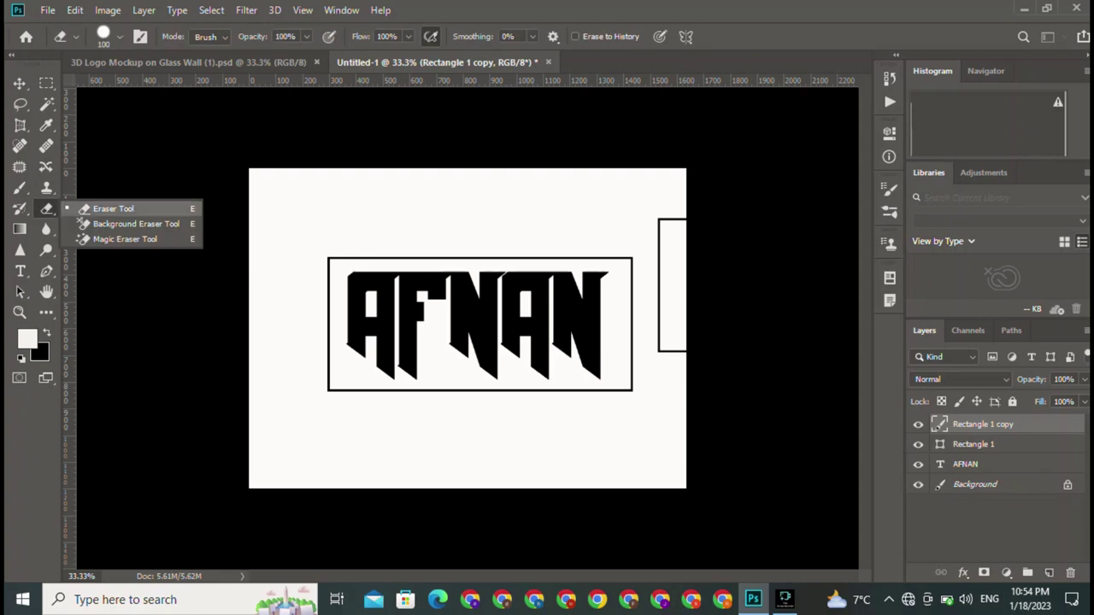
key(Escape)
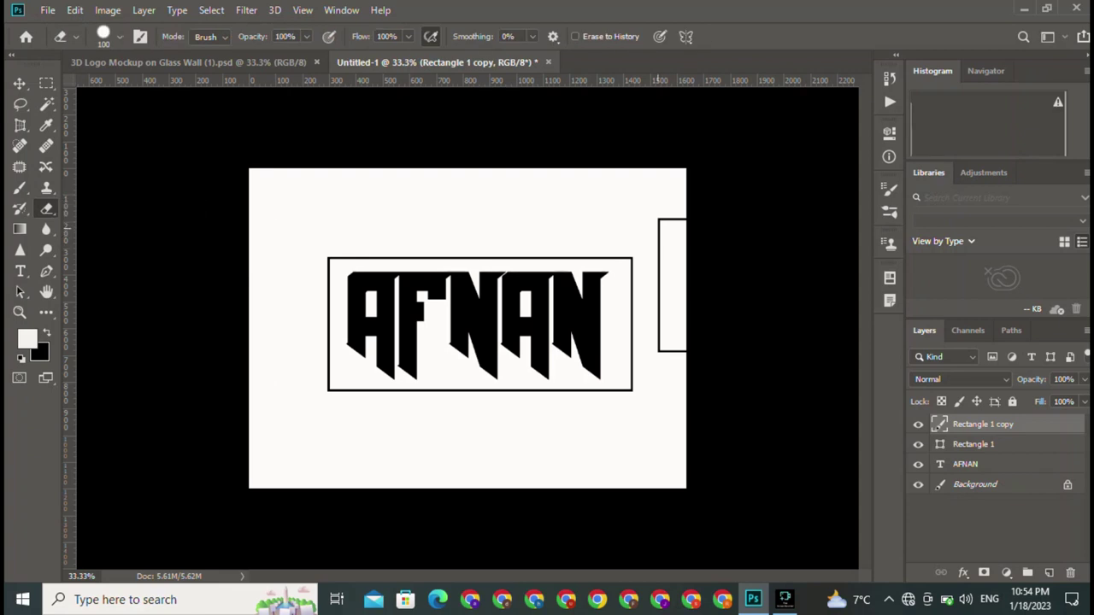
drag(659, 222, 659, 347)
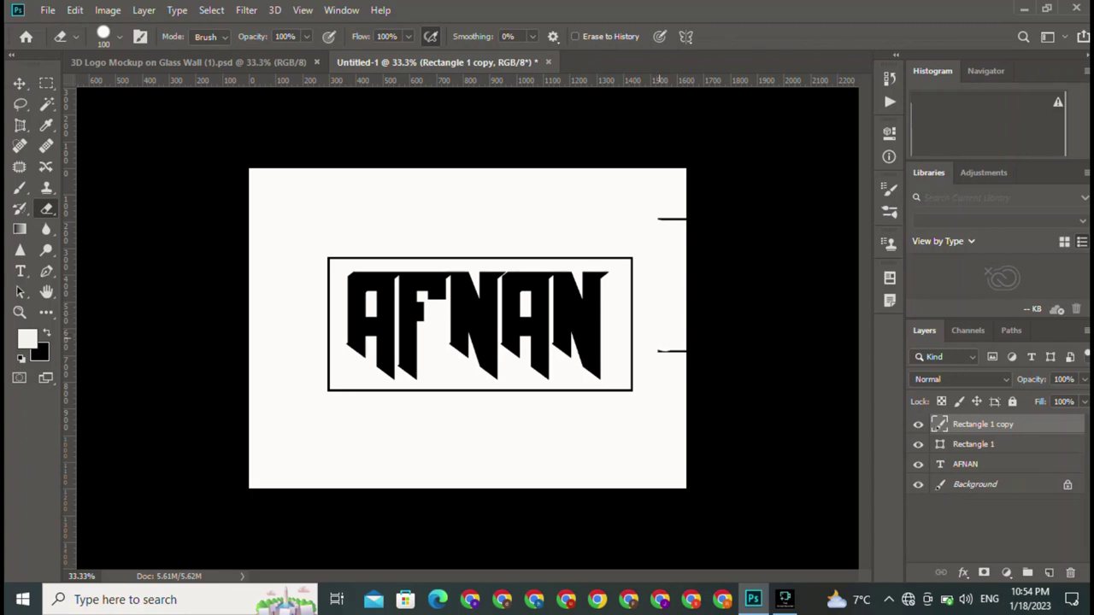
key(v)
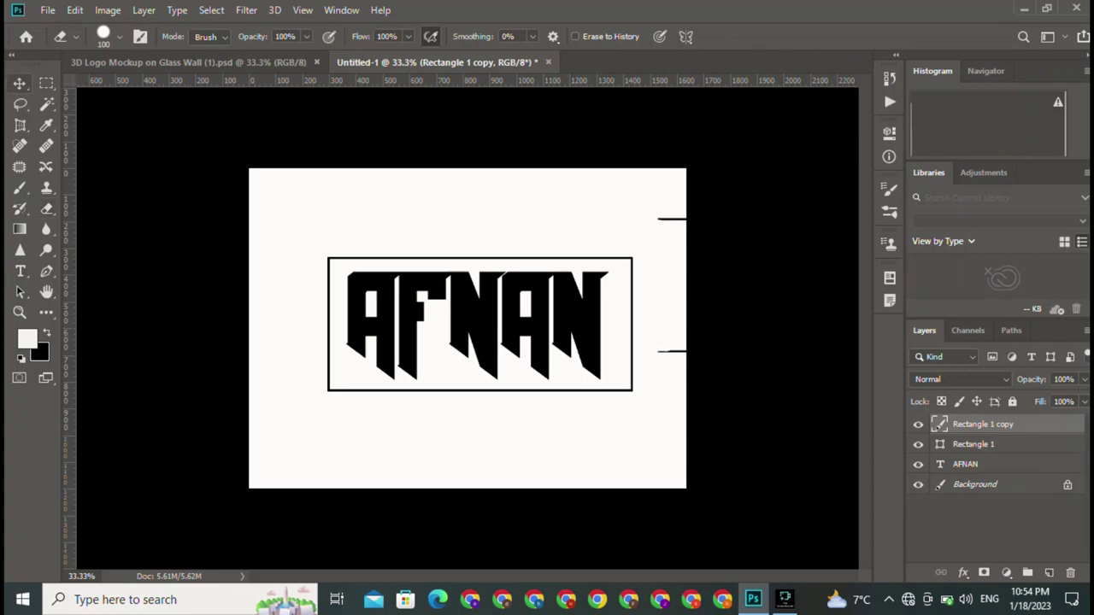
click(740, 287)
- Move the bracket onto the frame, rotate it 180° and align it with the left edge
drag(686, 218, 385, 220)
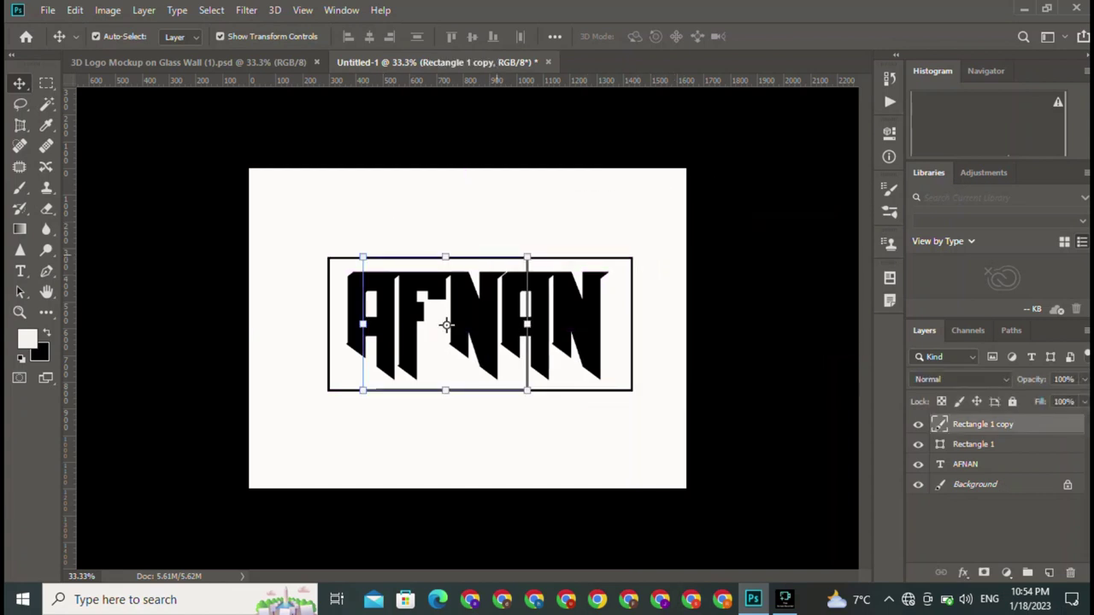
drag(445, 257, 445, 271)
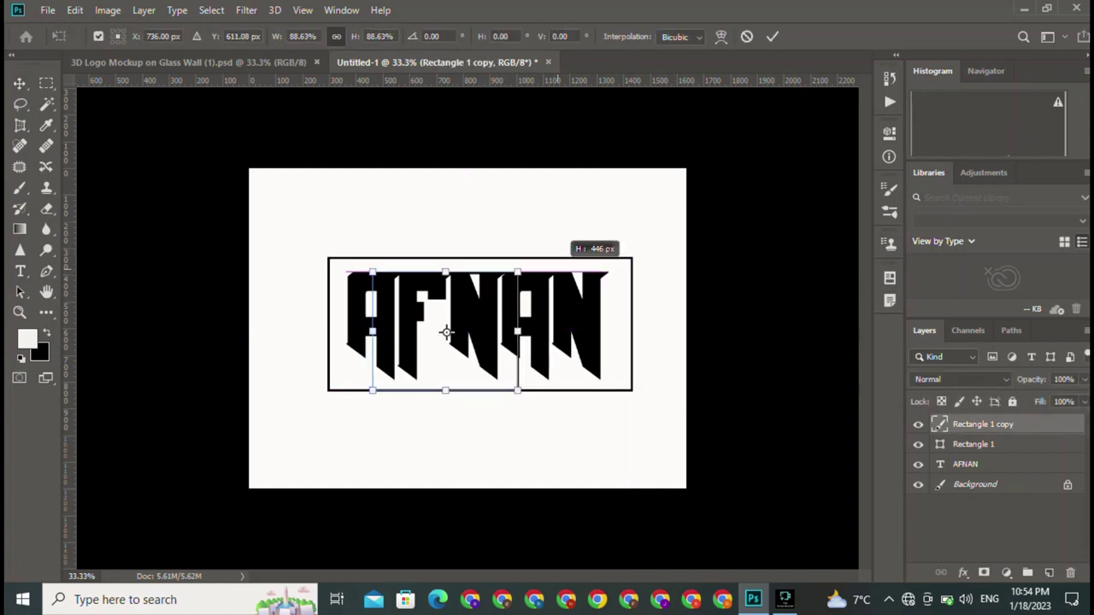
key(ctrl+z)
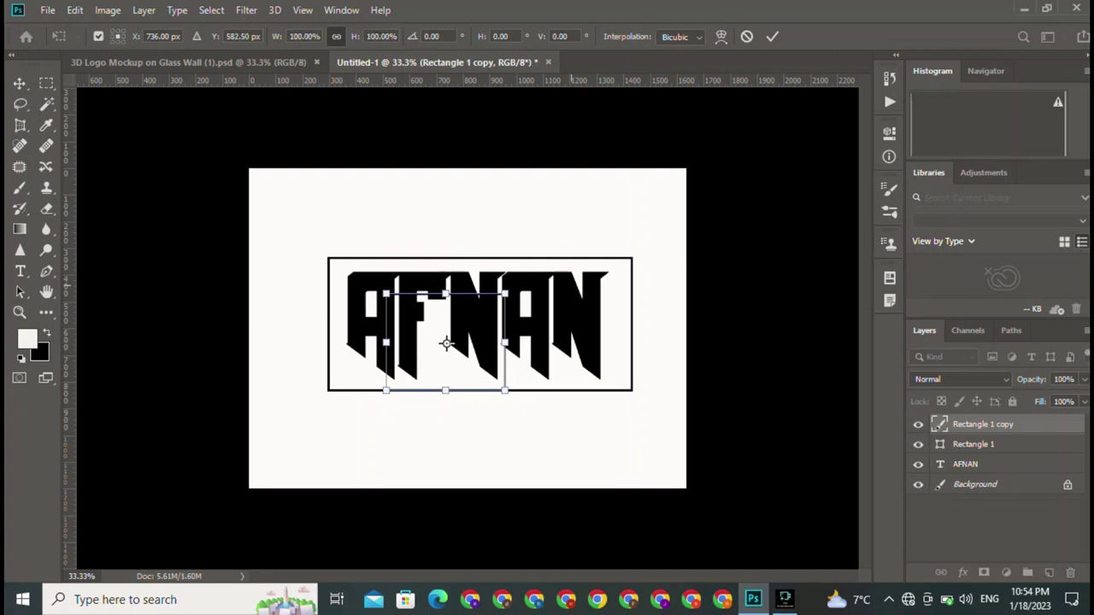
mouse_move(590, 252)
mouse_down()
mouse_move(532, 483)
mouse_move(318, 384)
mouse_up()
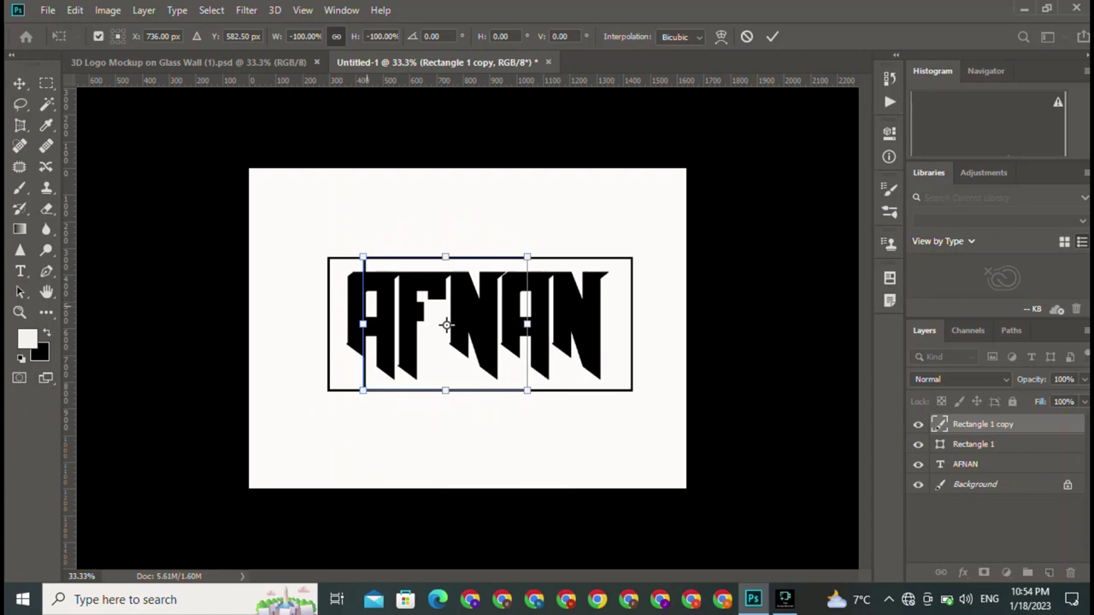
drag(445, 324, 410, 325)
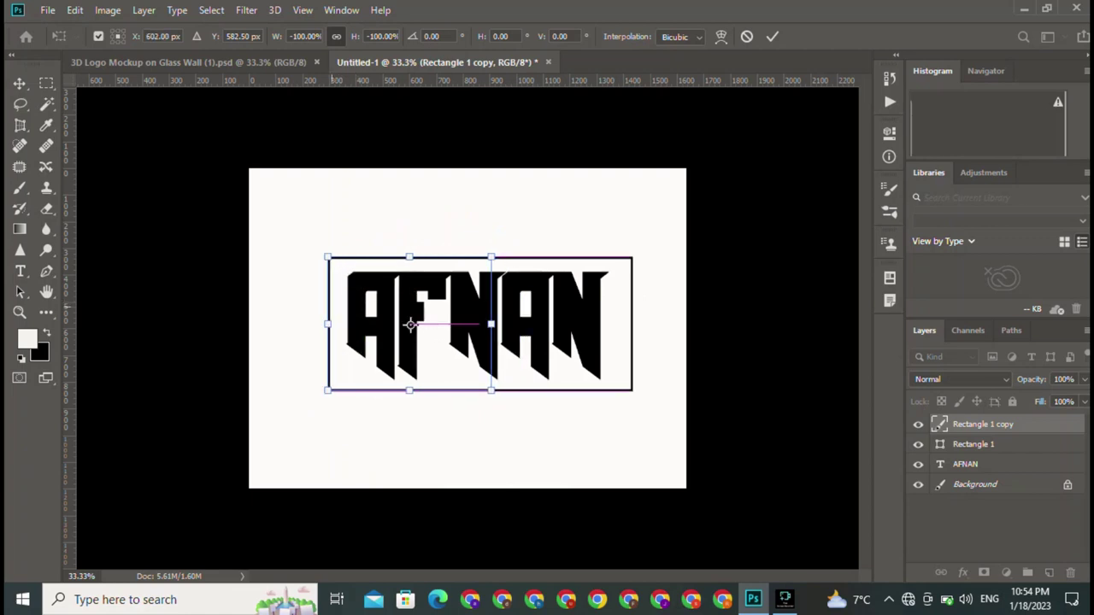
key(Return)
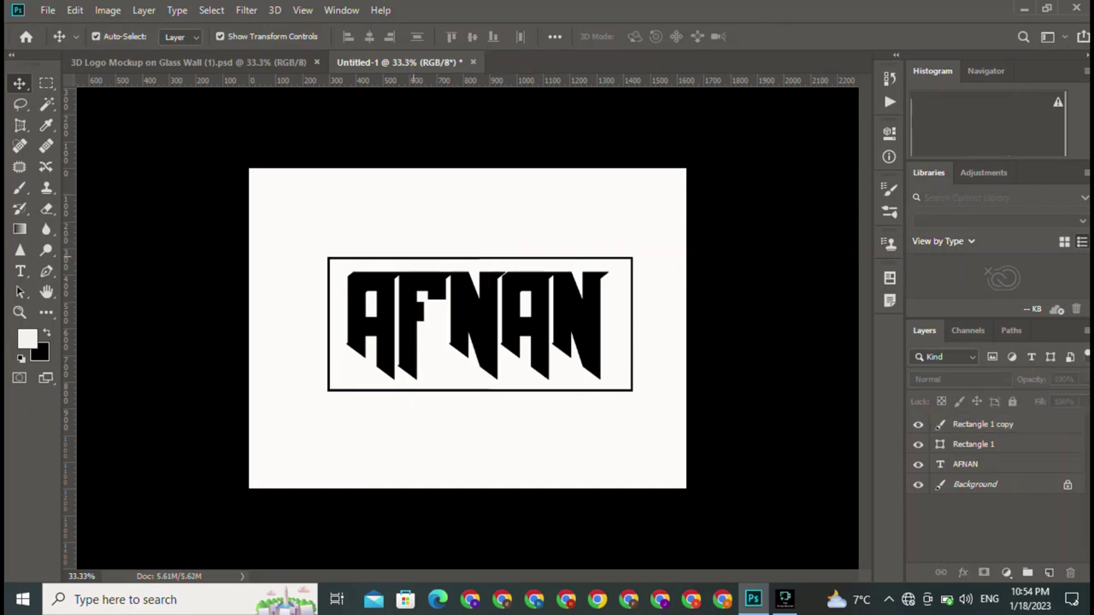
- Set the background colour to red ff0303
click(410, 325)
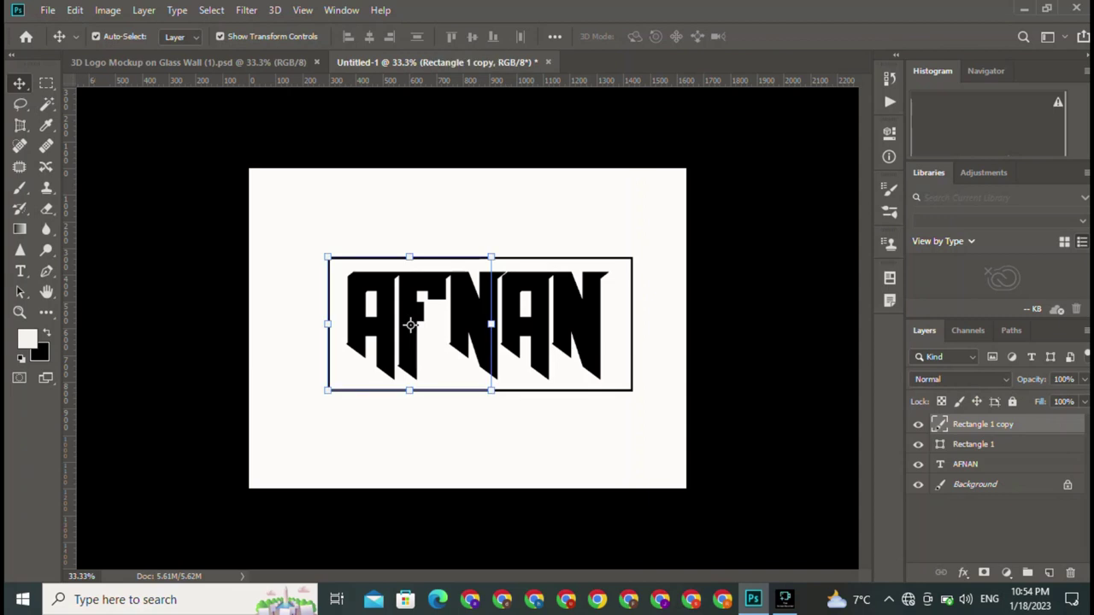
click(39, 351)
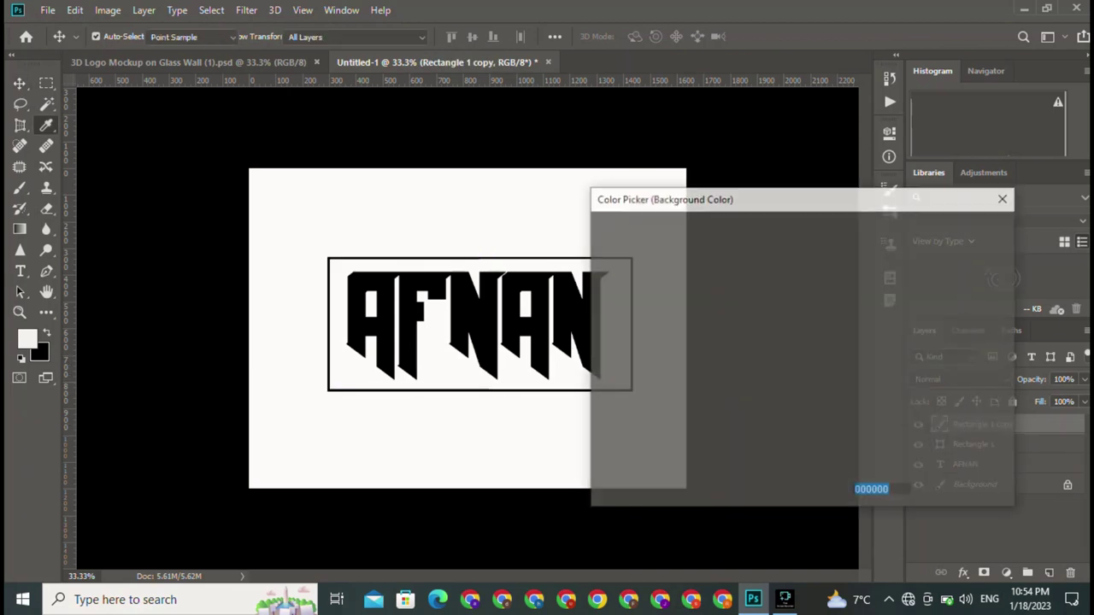
text(ff0303)
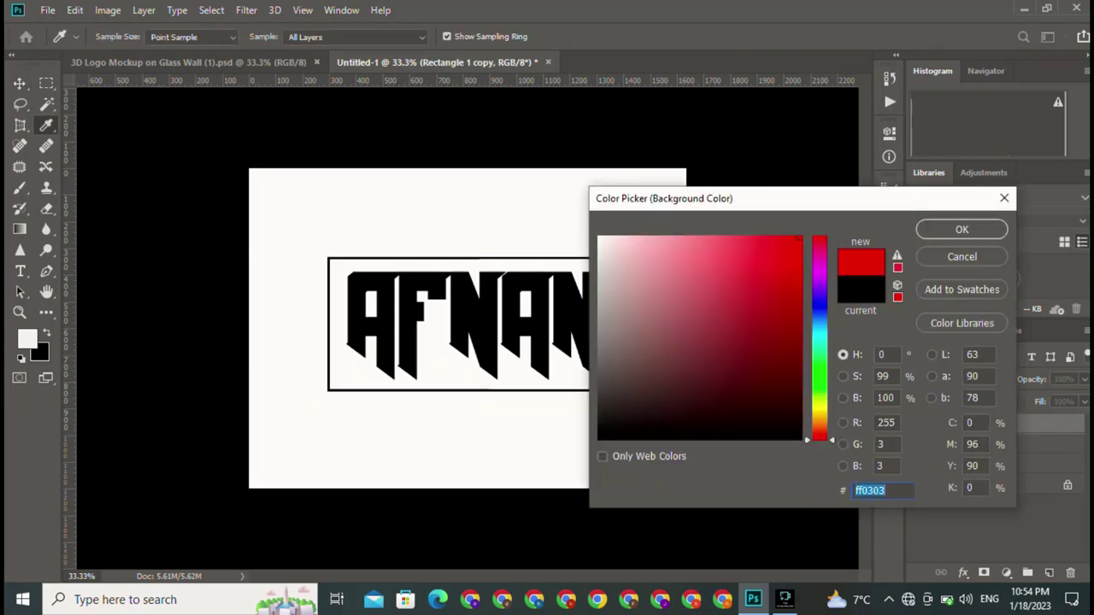
click(961, 229)
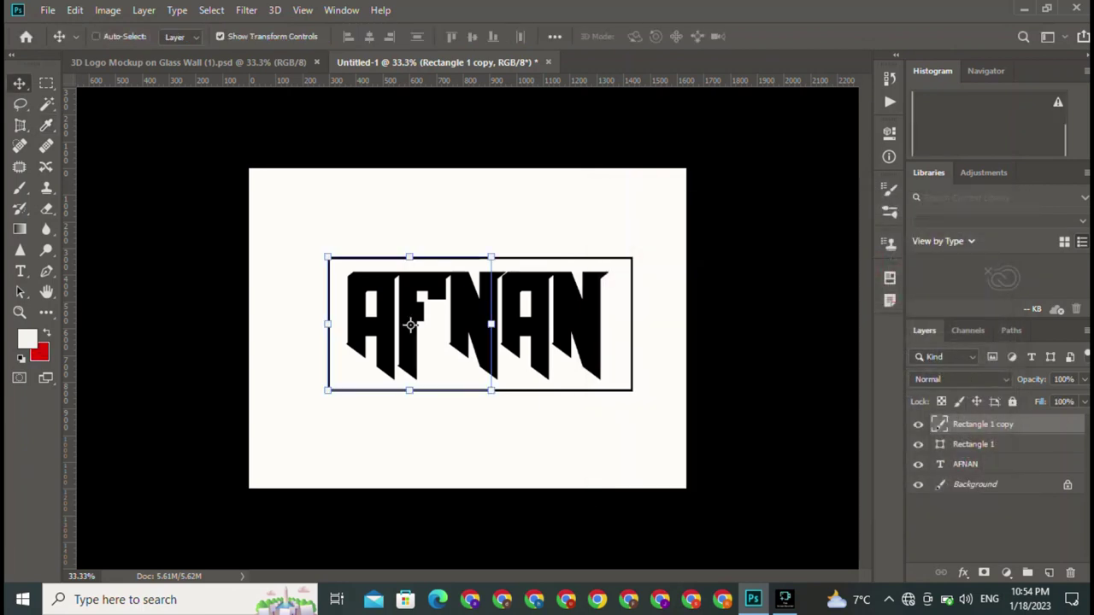
- Test a red fill on Rectangle 1 copy, undo it, and open its Layer Style options
key(ctrl+BackSpace)
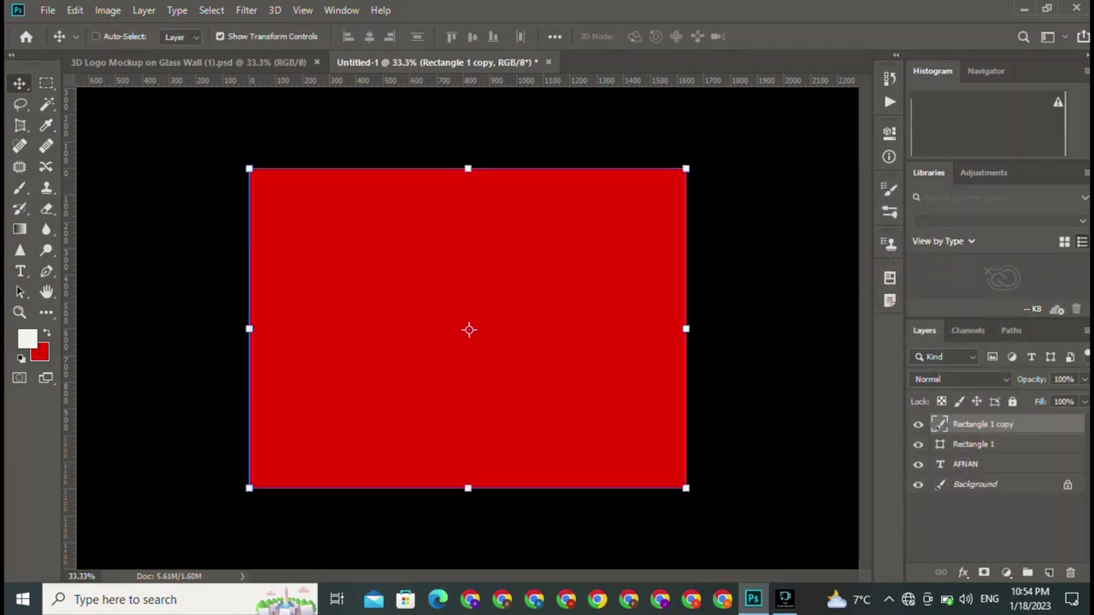
key(ctrl+z)
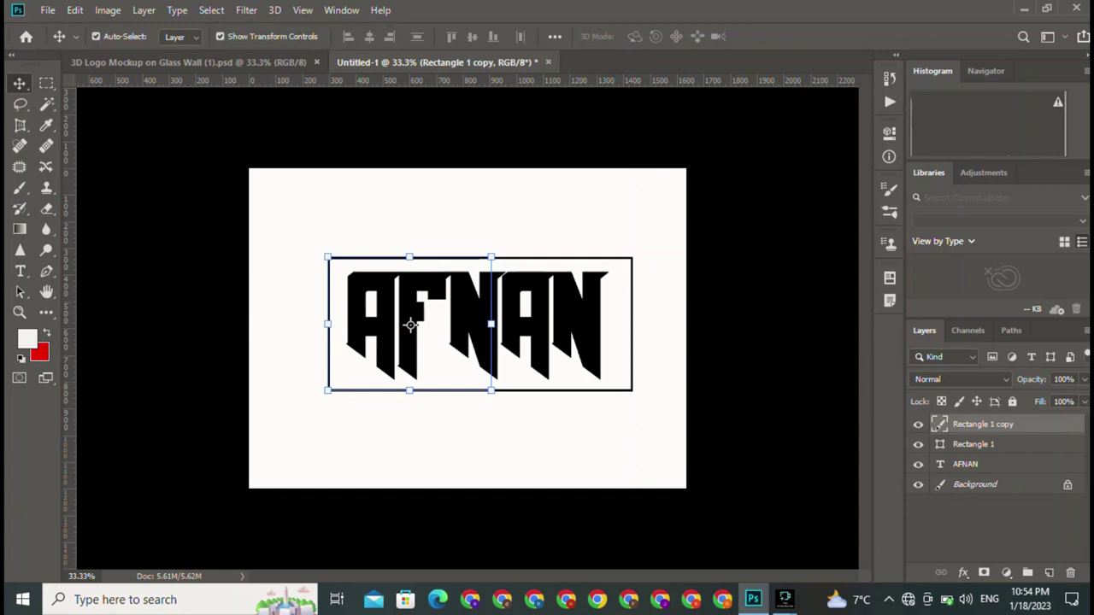
double_click(410, 325)
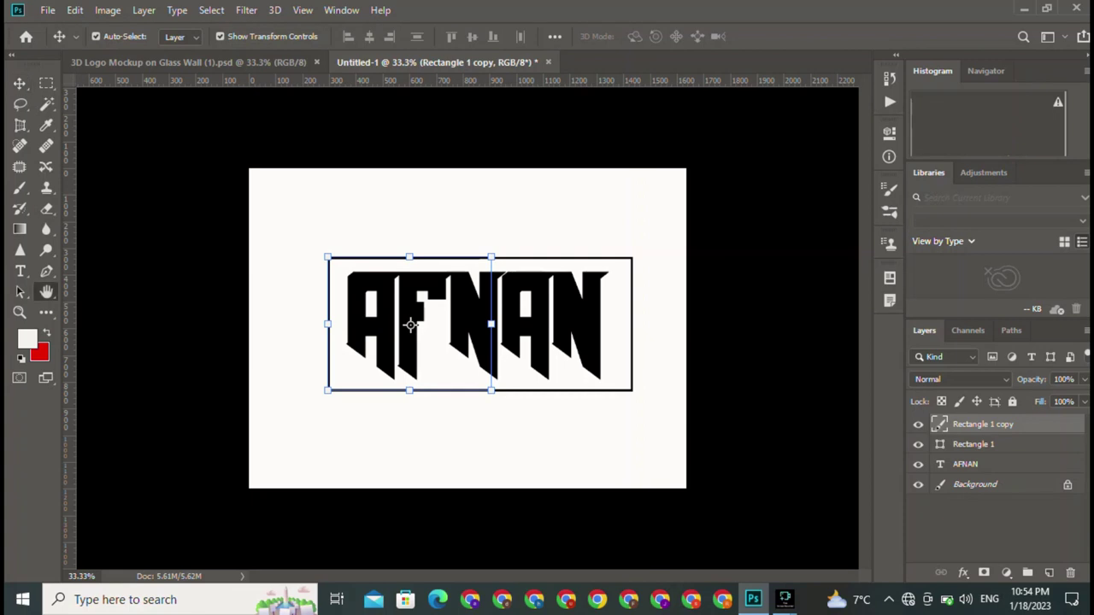